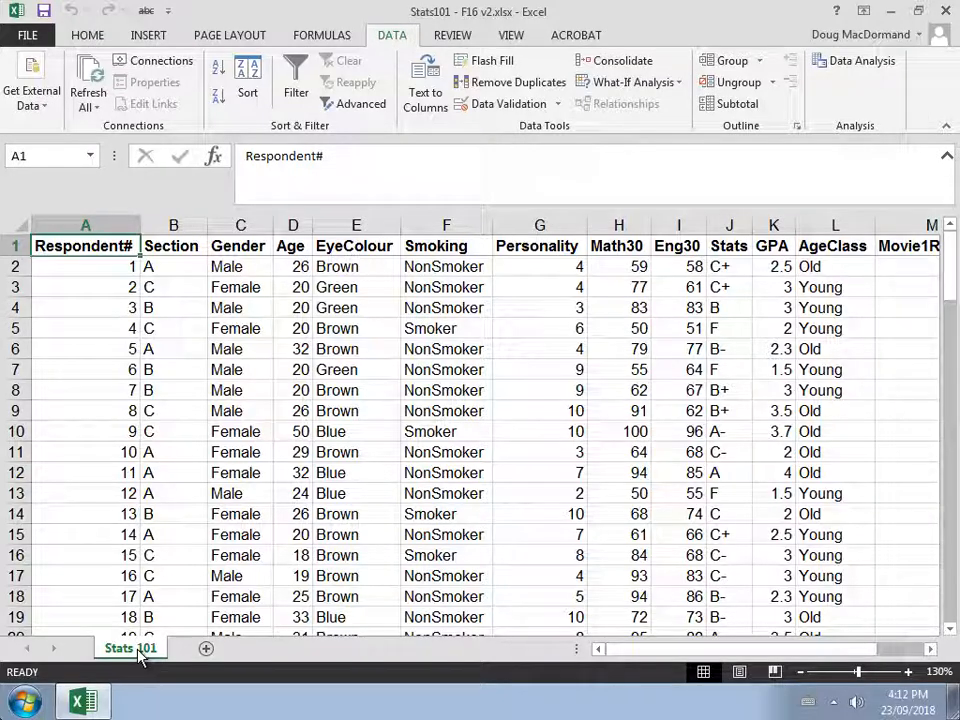
Create a copy of the Stats 101 worksheet in the same workbook and rename the copy Q1.
right_click(140, 655)
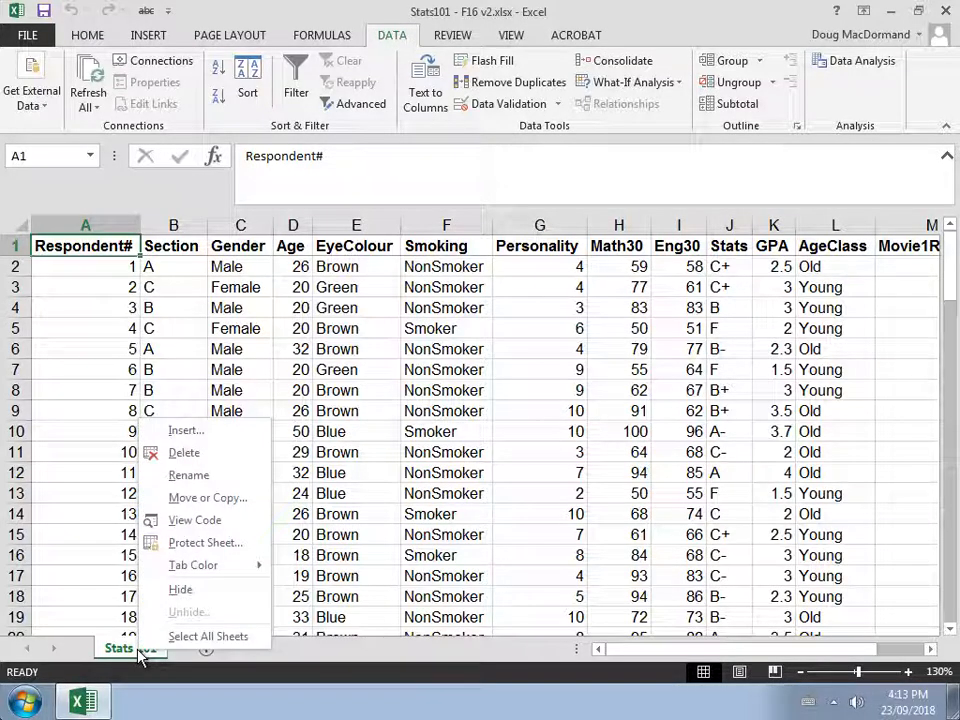
click(190, 498)
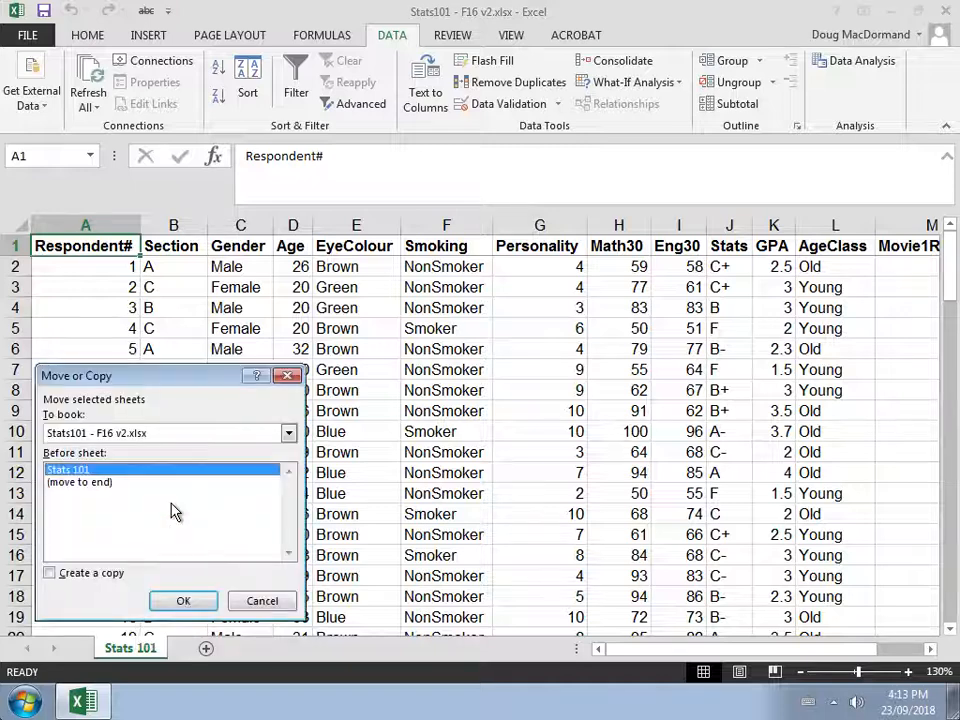
click(50, 575)
click(181, 602)
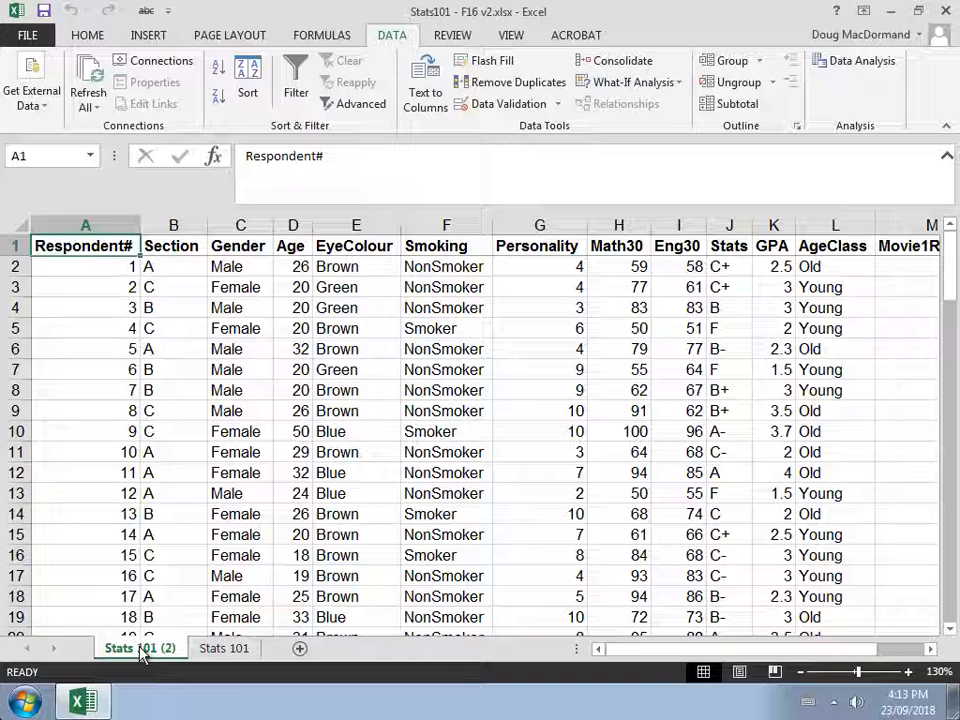
double_click(116, 650)
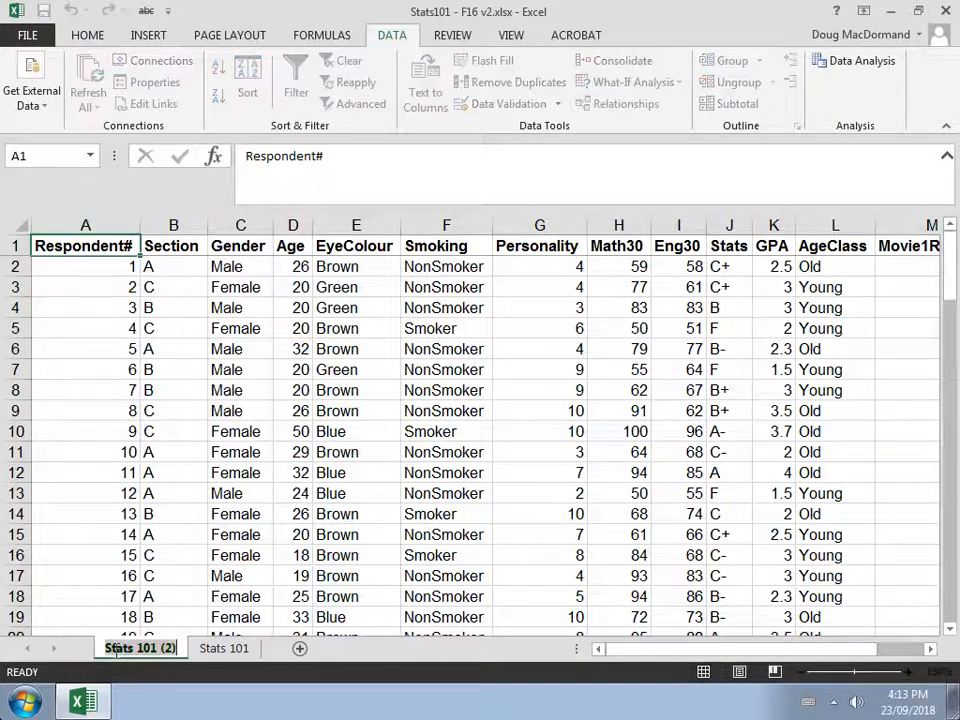
text(Q1)
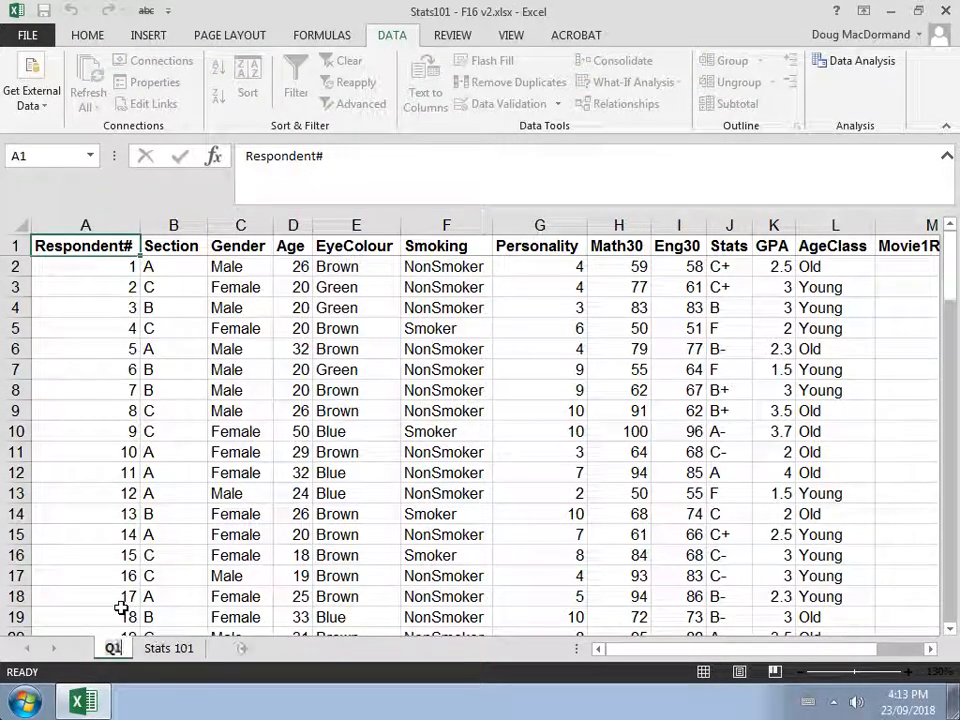
key(Return)
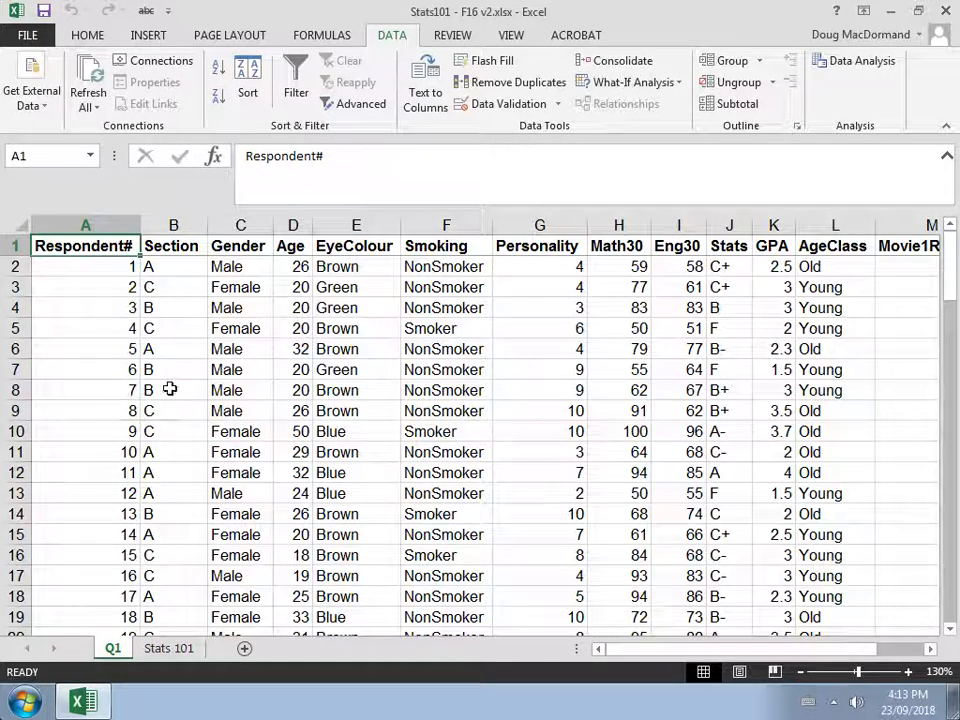
Delete the columns from Section through Personality on the Q1 sheet.
click(619, 226)
click(555, 290)
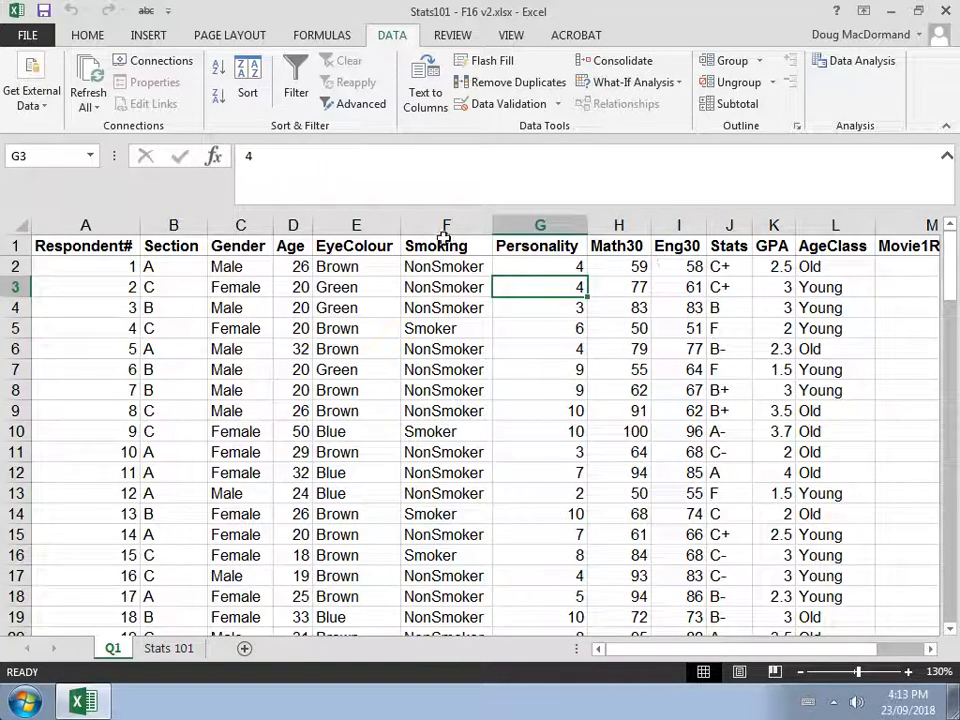
click(86, 223)
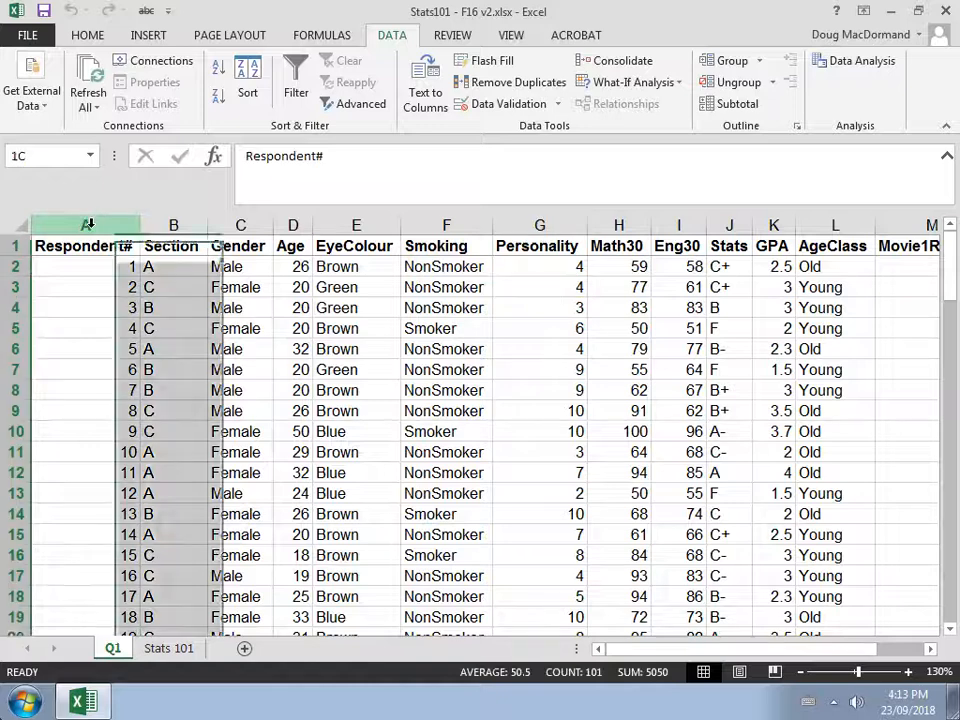
click(172, 224)
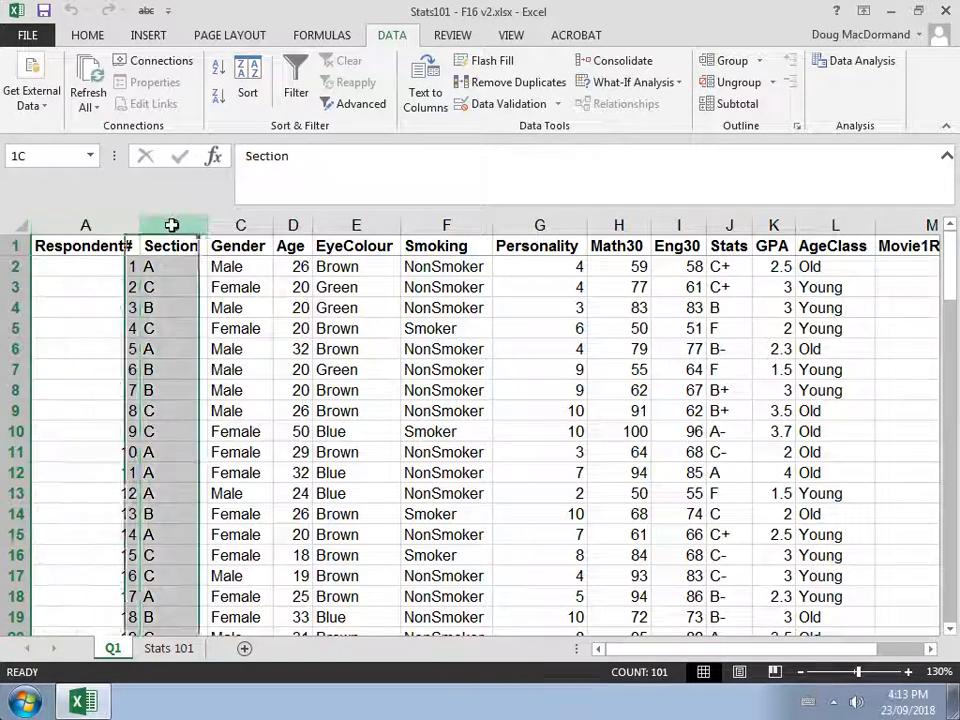
drag(174, 225, 508, 223)
right_click(510, 221)
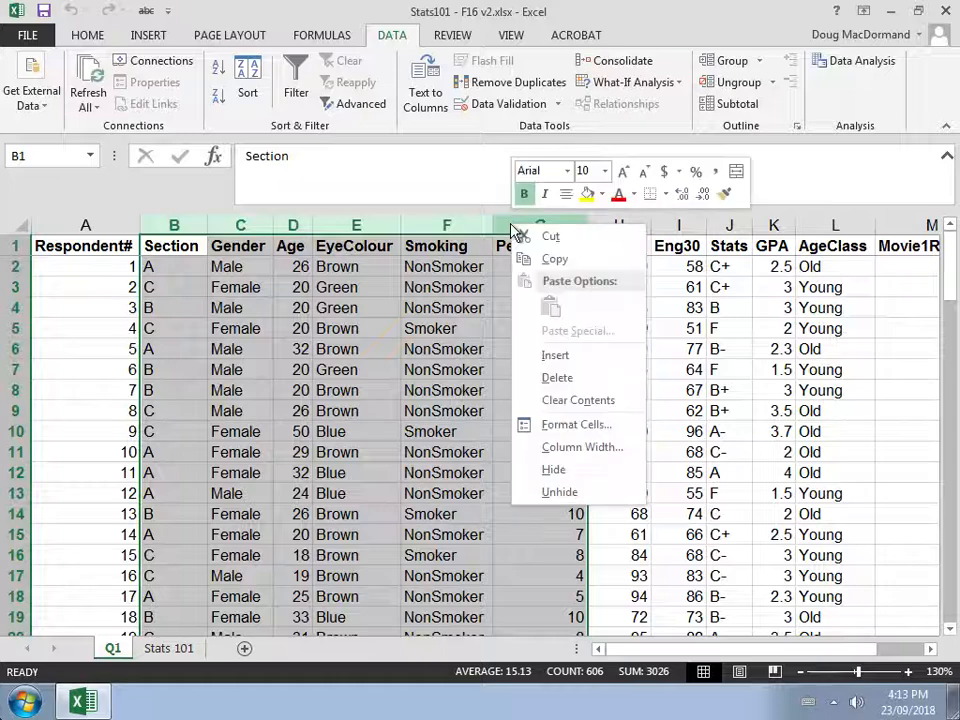
click(540, 376)
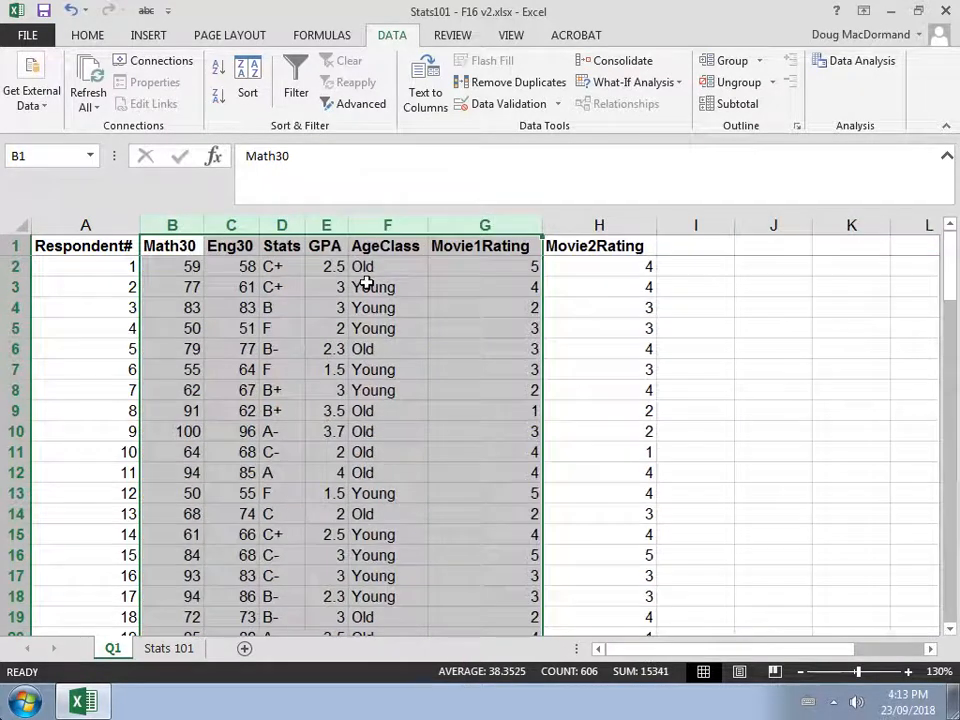
Delete the columns from Eng30 through Movie2Rating so only Respondent# and Math30 are kept.
click(230, 225)
drag(268, 227, 579, 219)
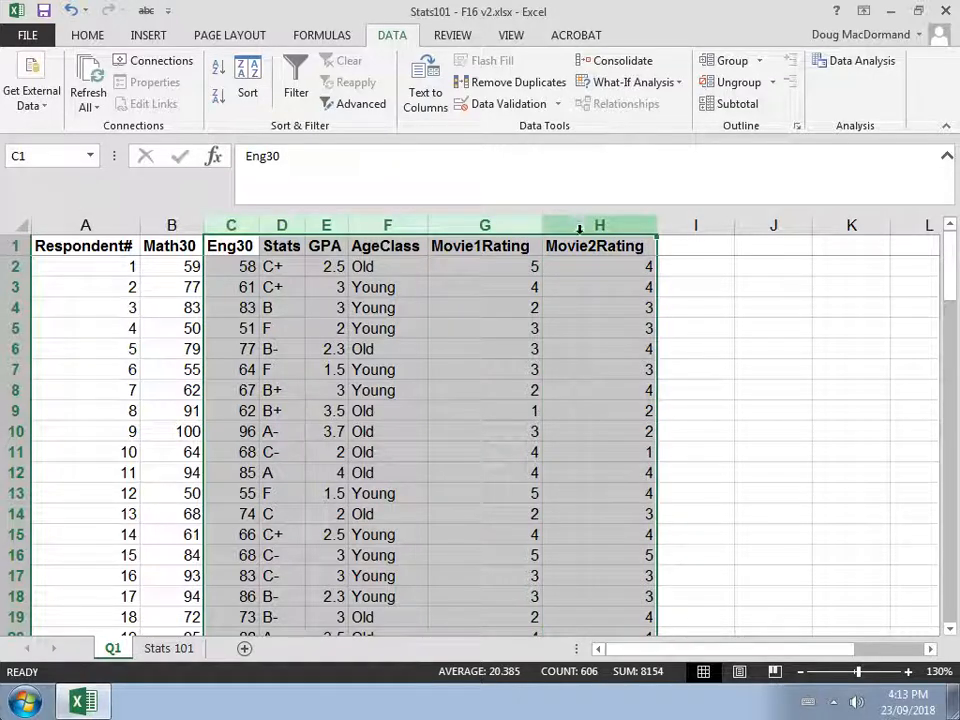
right_click(579, 229)
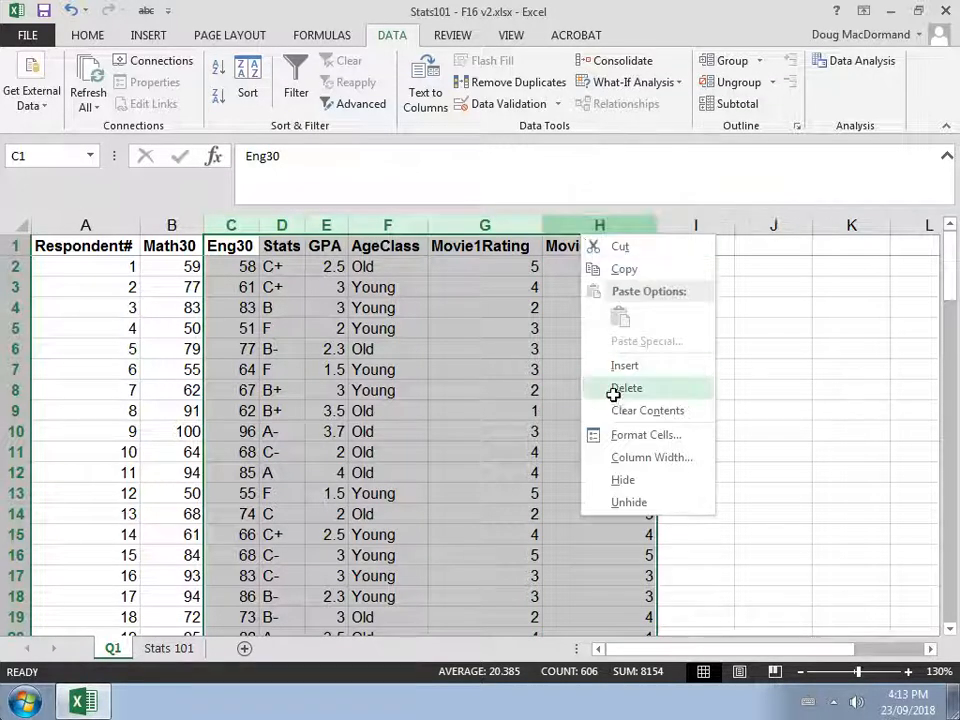
click(612, 390)
Highlight respondent 6's two cells, A7:B7, with a yellow fill.
click(156, 287)
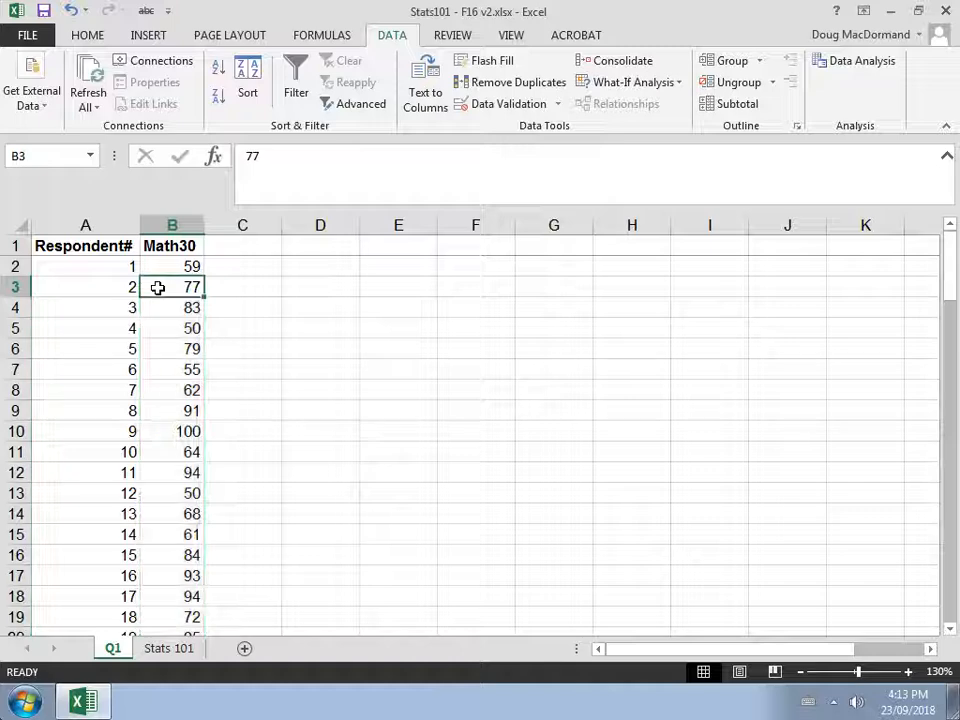
key(Left)
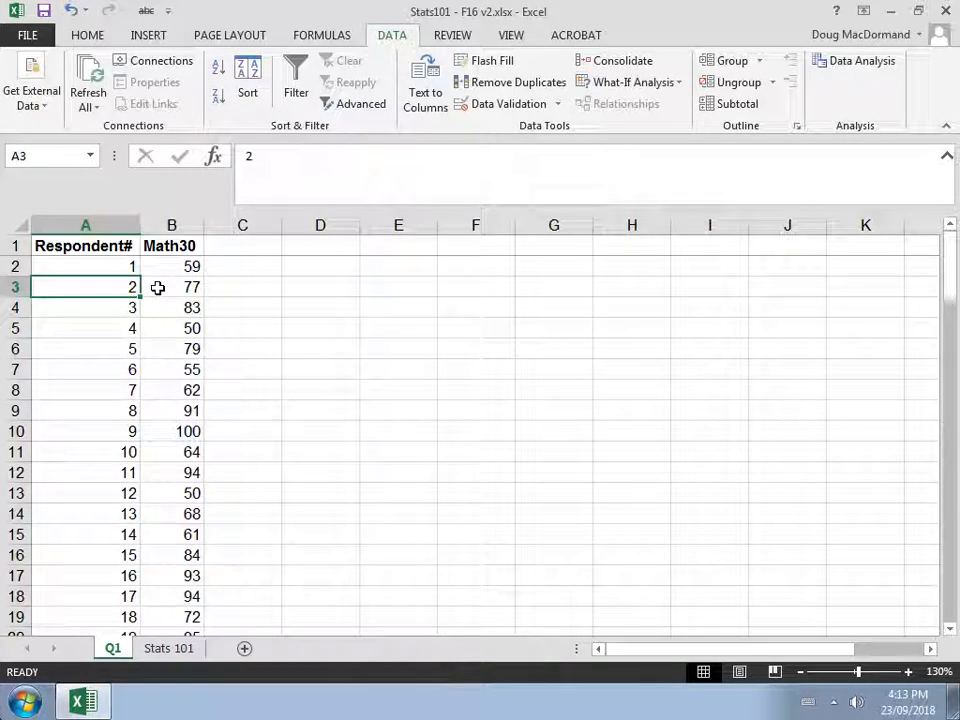
key(Down)
key(Down)
key(Down)
key(Down)
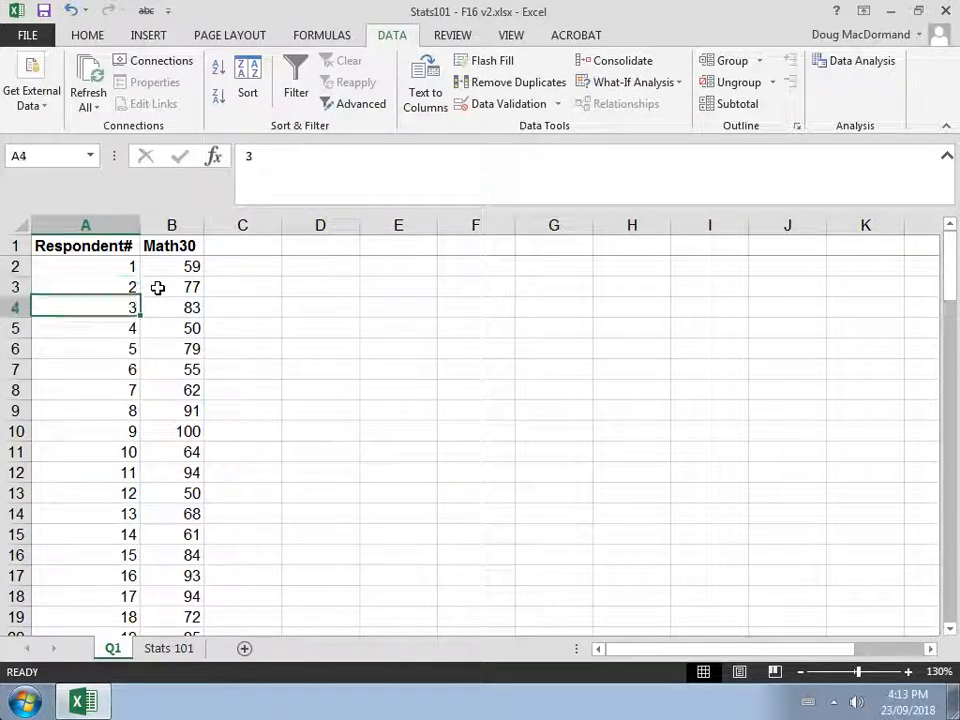
key(shift+Right)
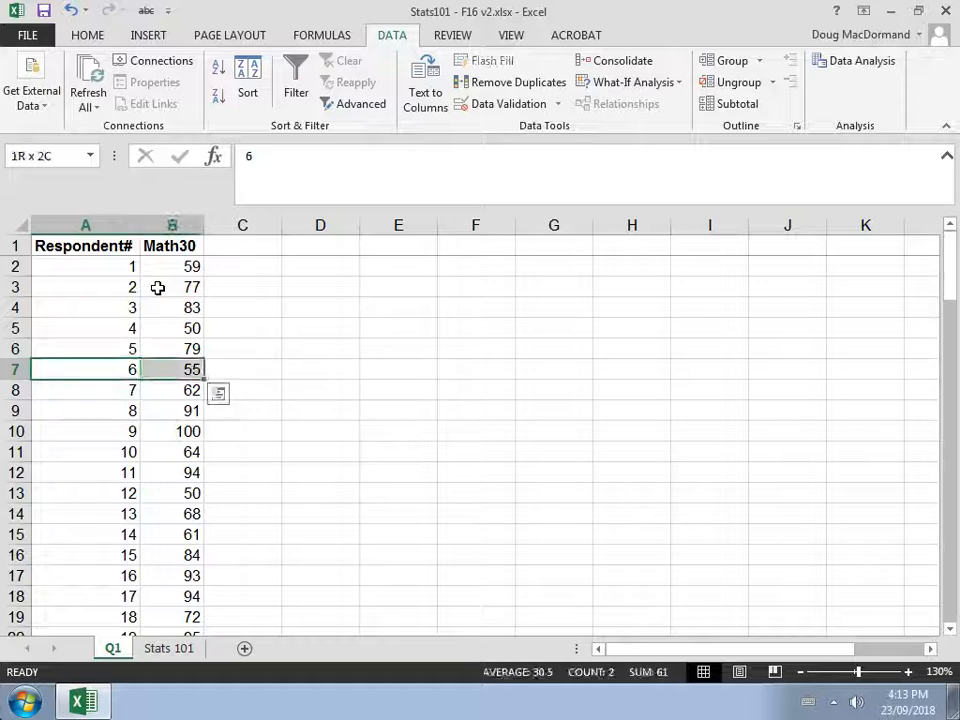
click(98, 37)
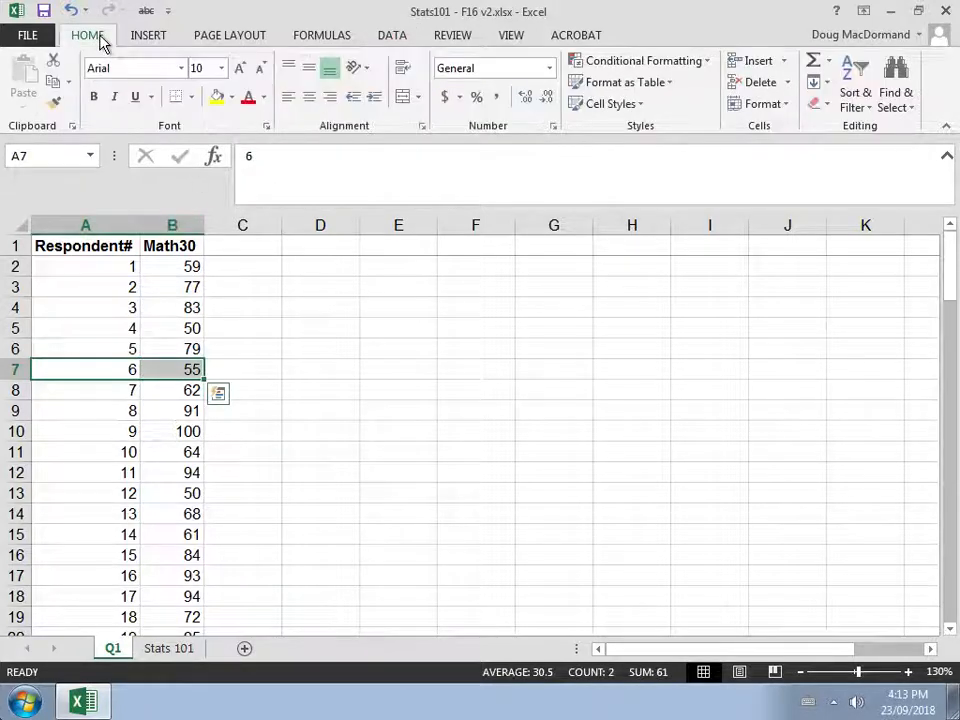
click(215, 95)
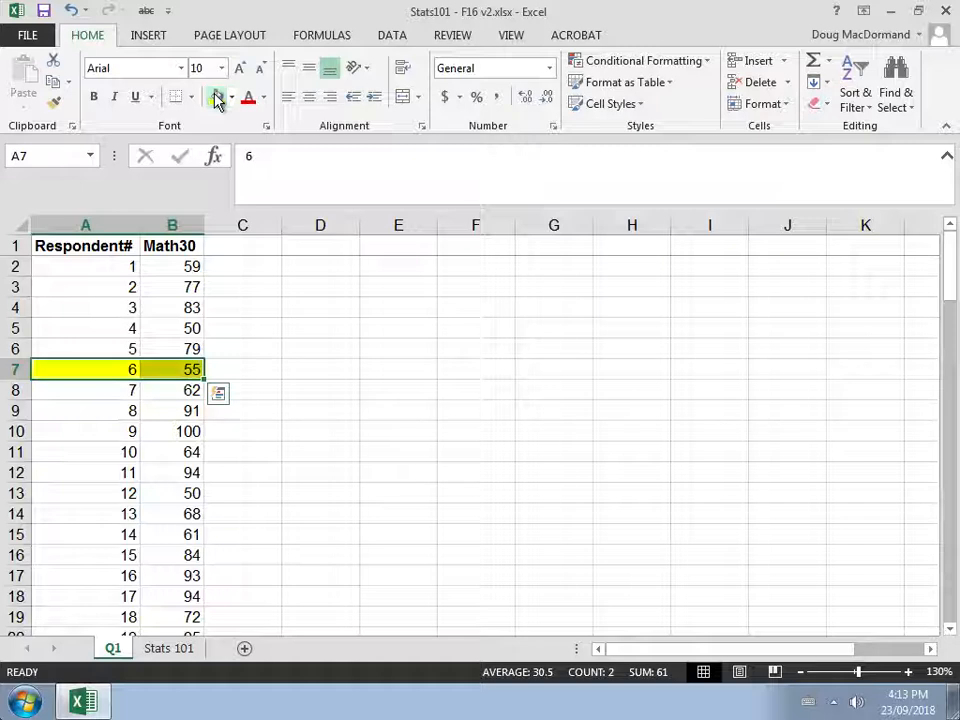
Sort the data by the Math30 column in ascending order and look over the sorted rows.
click(180, 247)
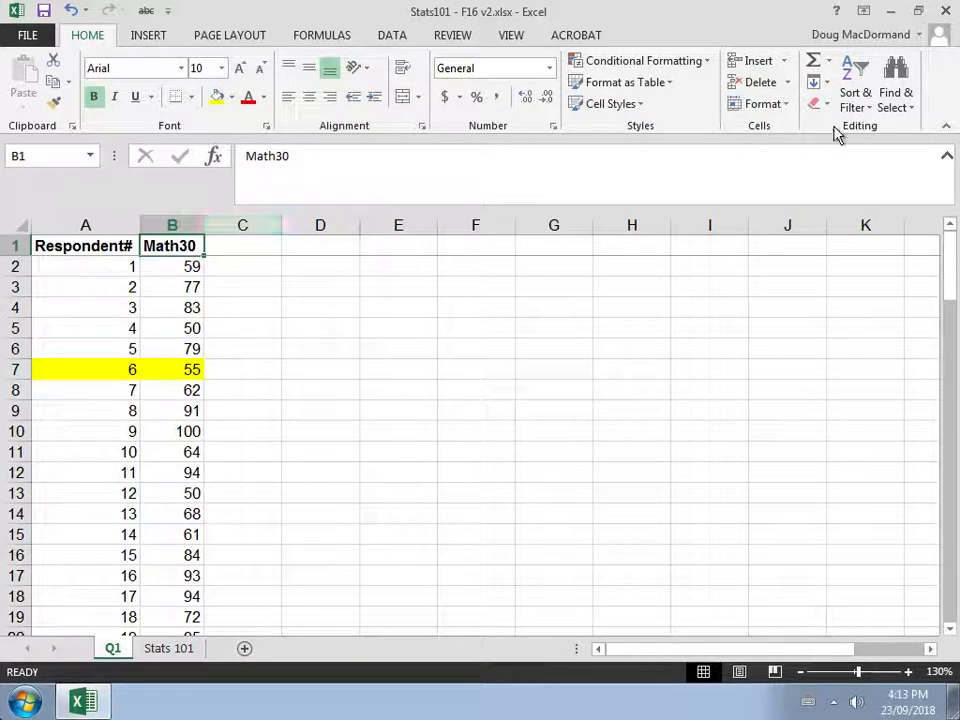
click(855, 98)
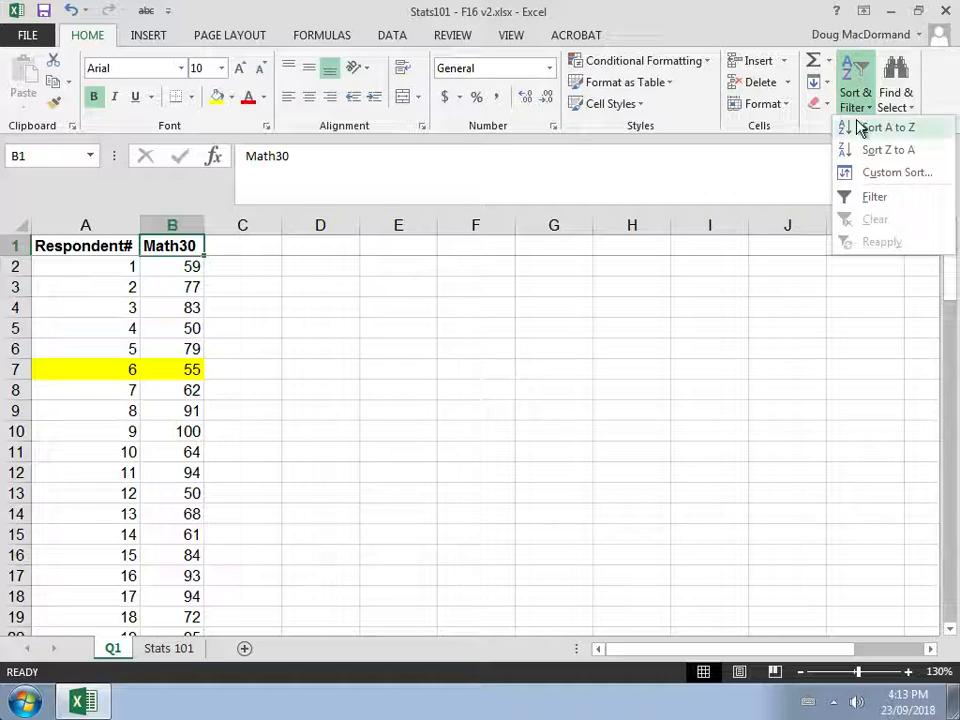
click(860, 128)
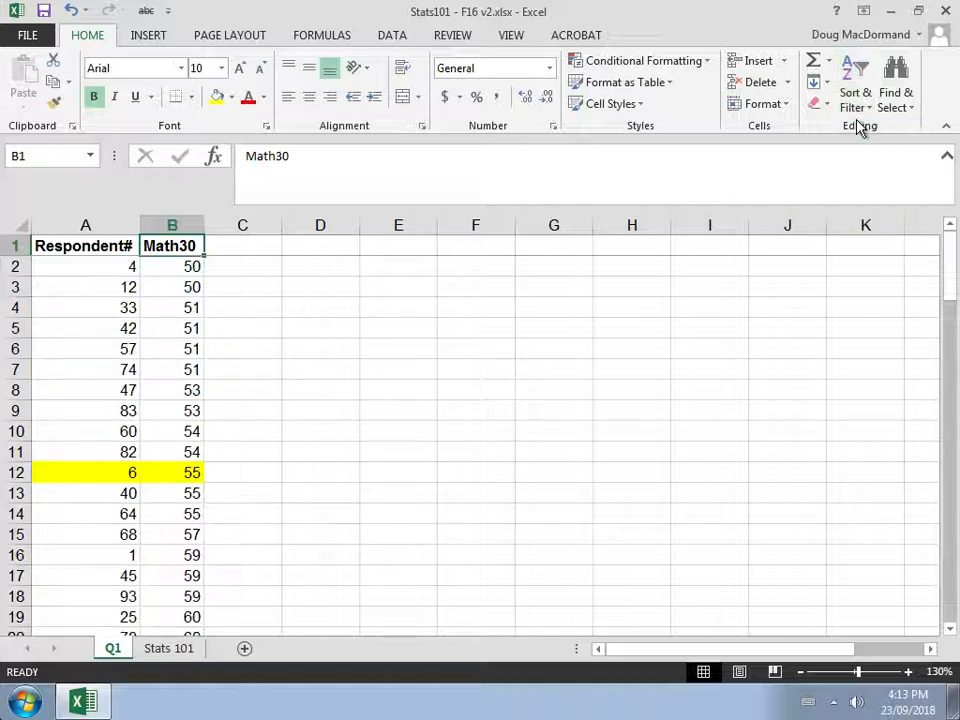
click(187, 268)
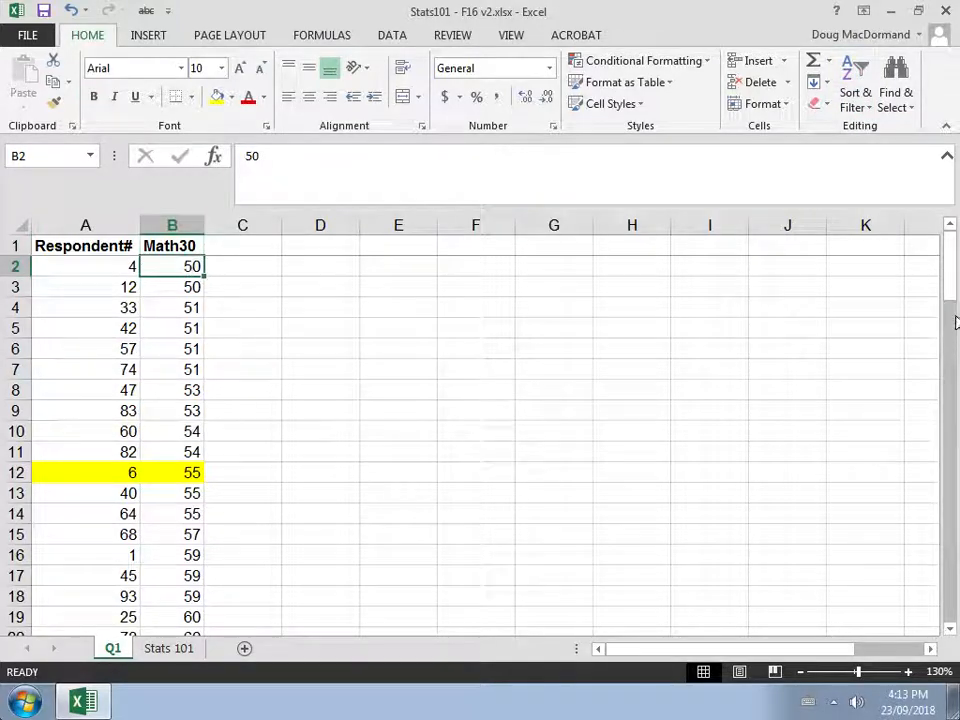
mouse_move(951, 293)
mouse_down()
mouse_move(950, 590)
mouse_move(948, 268)
mouse_up()
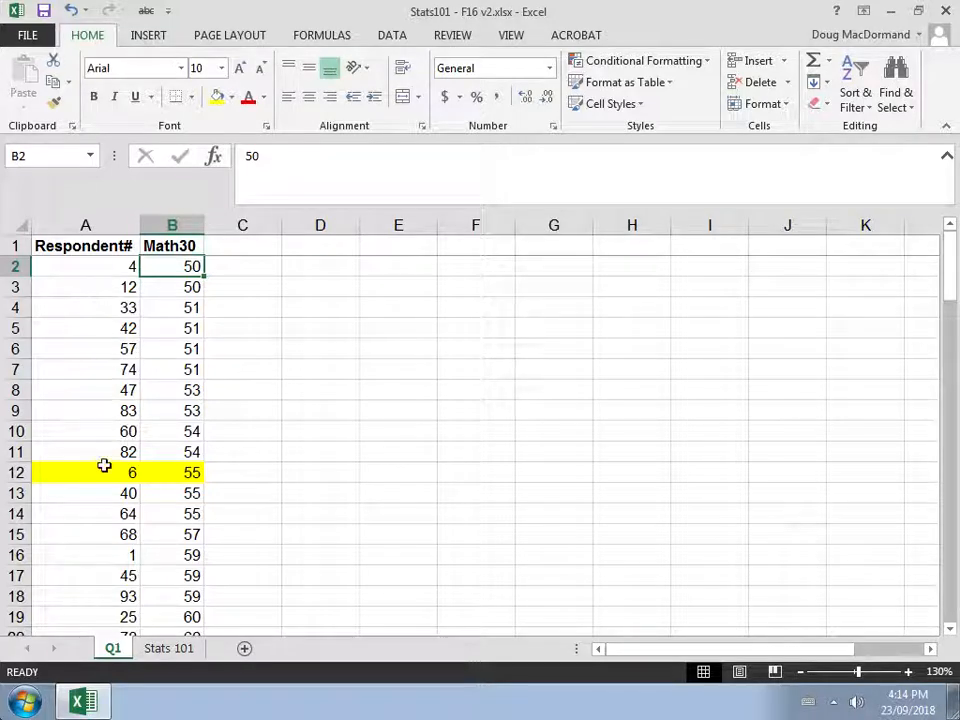
Set up a Descriptive Statistics analysis with input range $B$1:$B$101, grouped by columns, with labels in the first row.
click(301, 287)
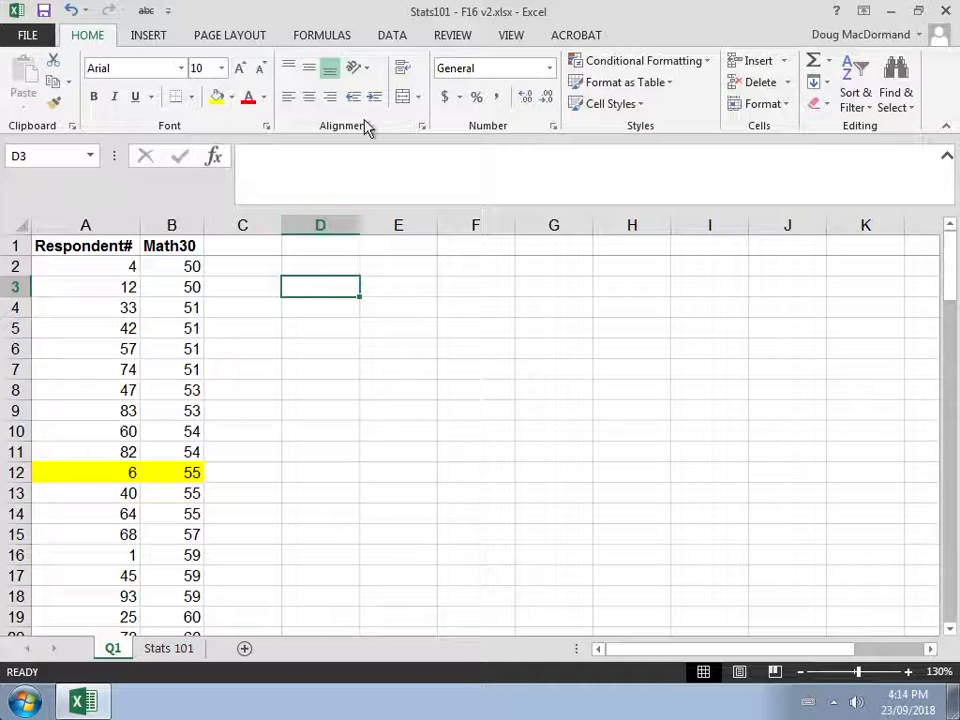
click(393, 37)
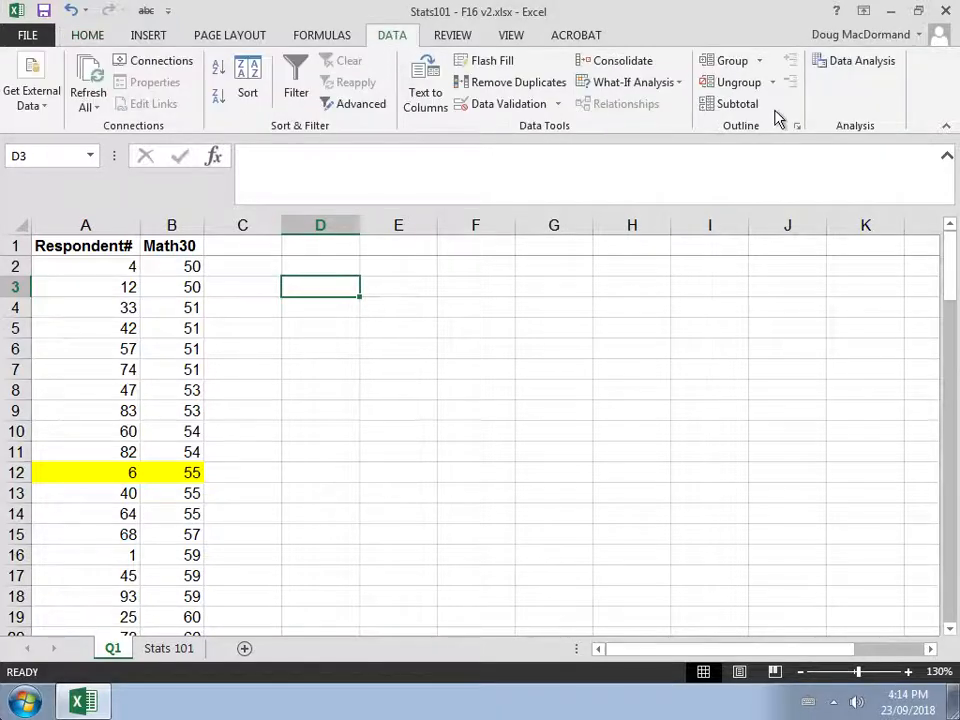
click(845, 64)
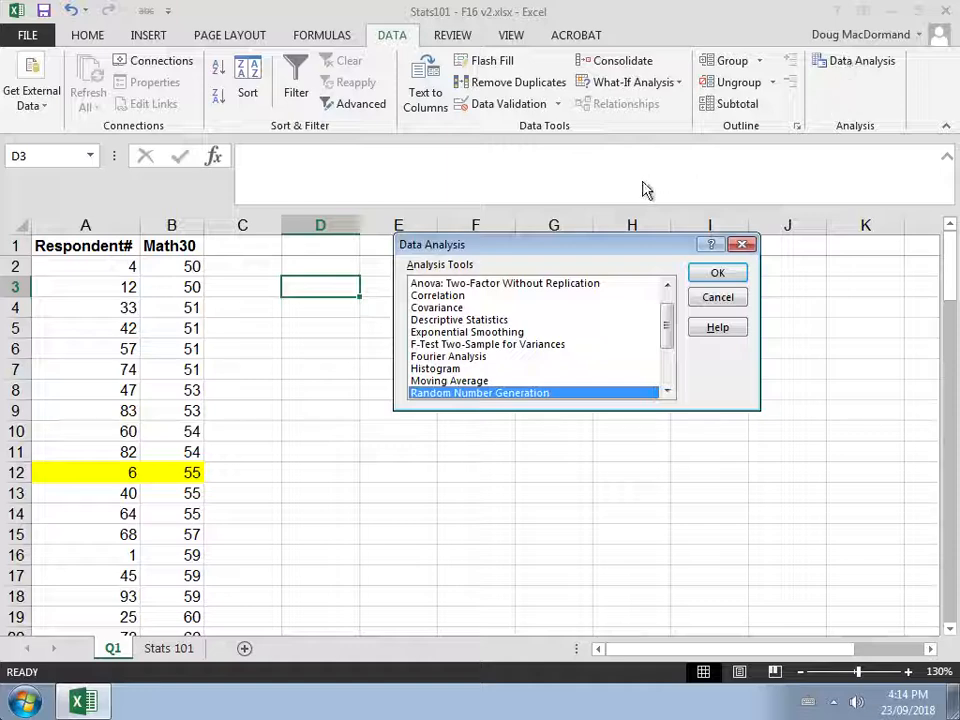
click(490, 320)
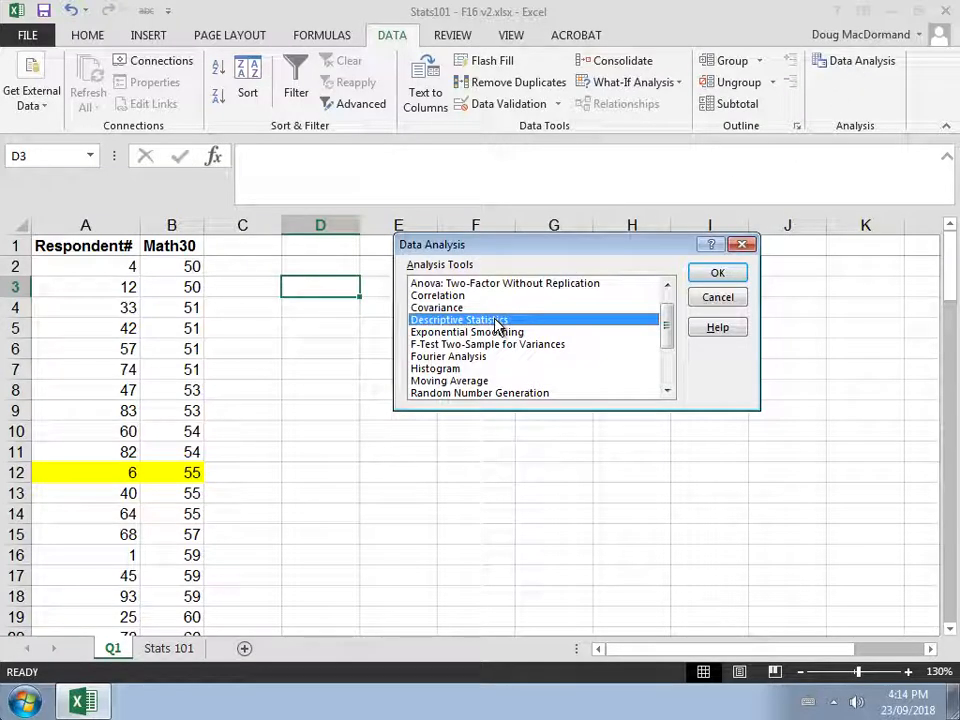
click(700, 279)
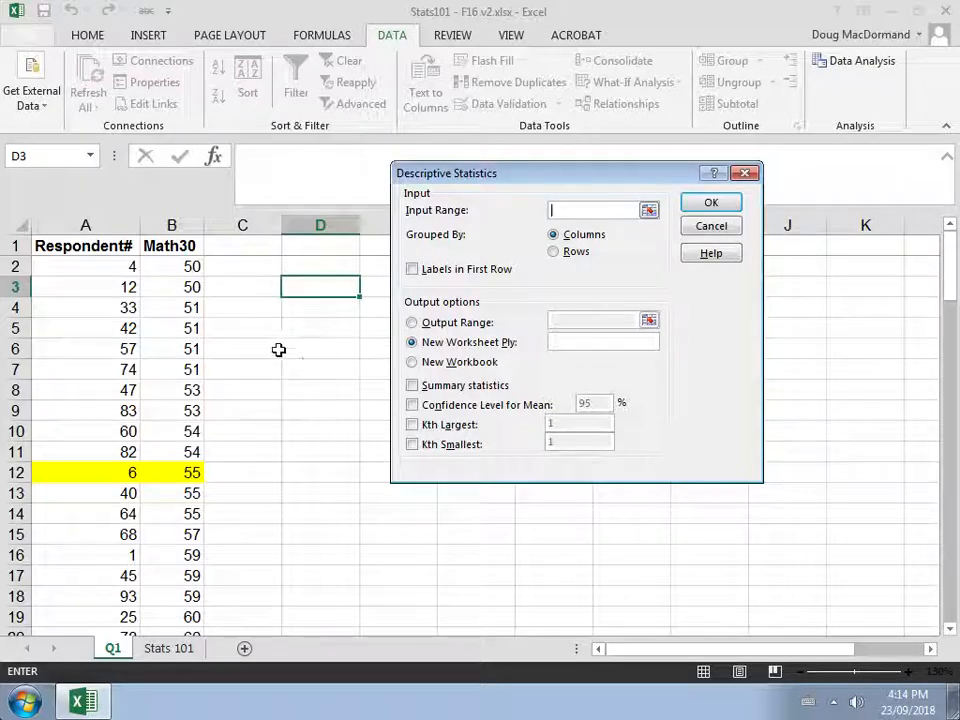
click(181, 241)
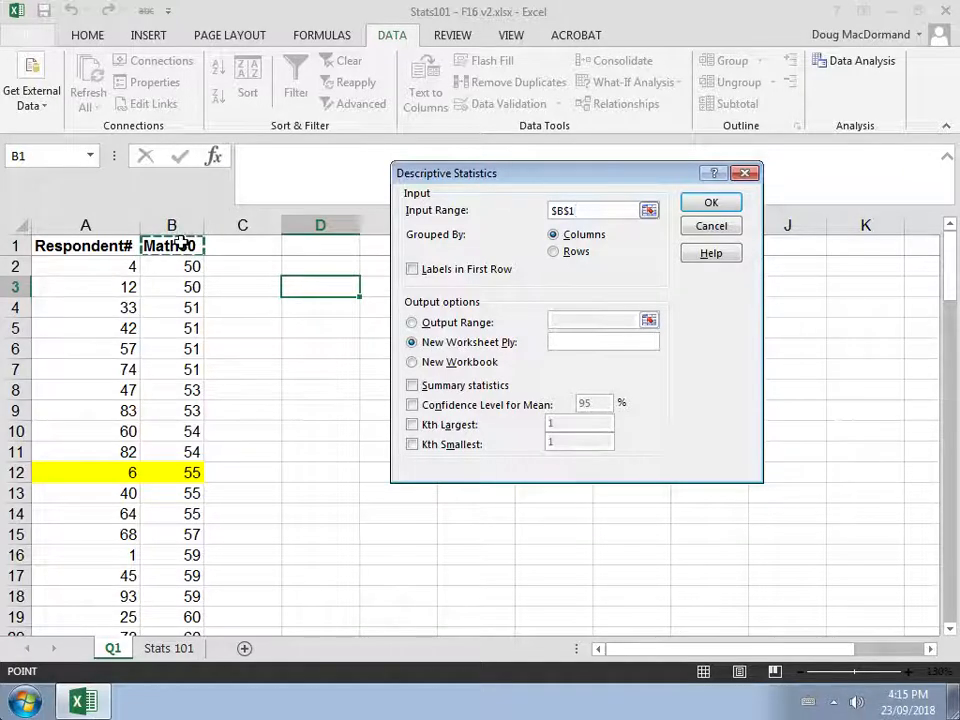
drag(181, 241, 190, 597)
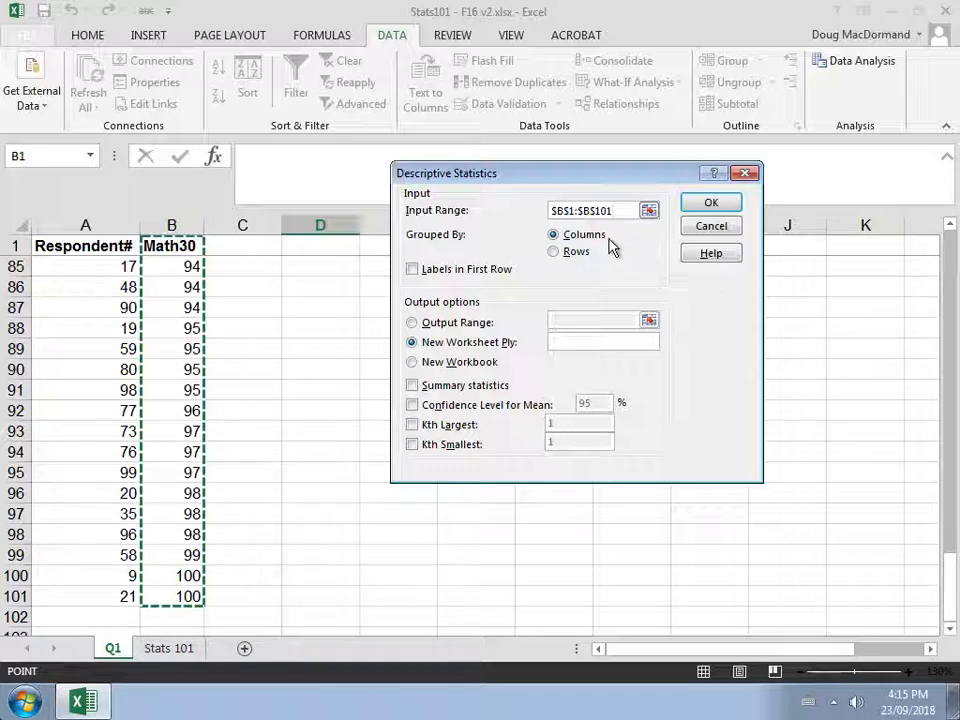
click(413, 270)
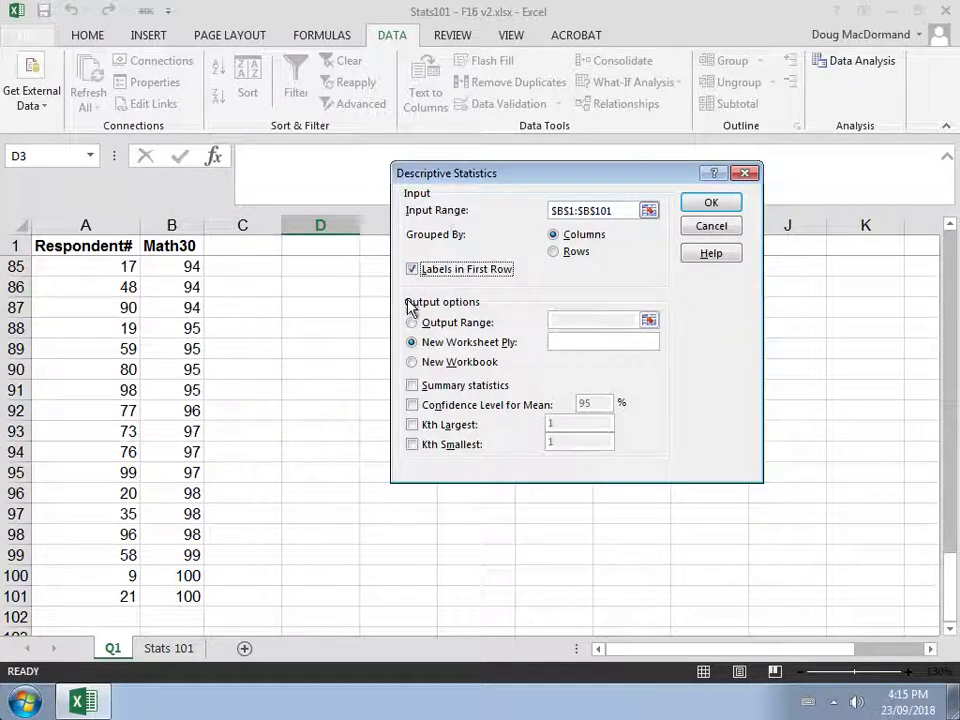
Include summary statistics, set the output range to $D$3 on the current sheet, and run the Descriptive Statistics analysis.
click(413, 387)
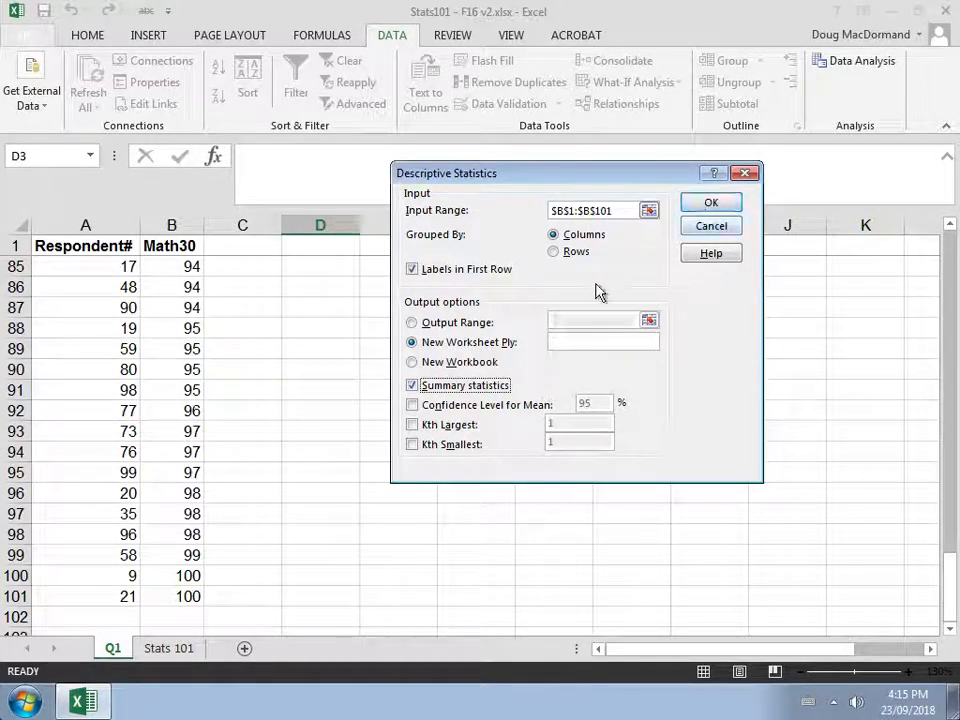
click(413, 323)
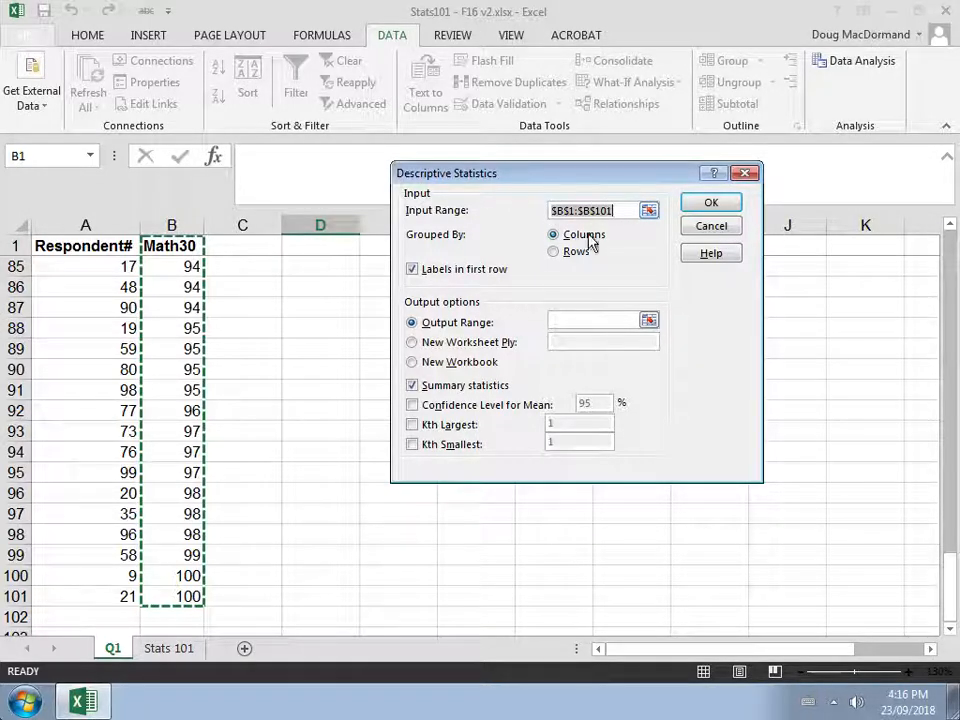
click(572, 317)
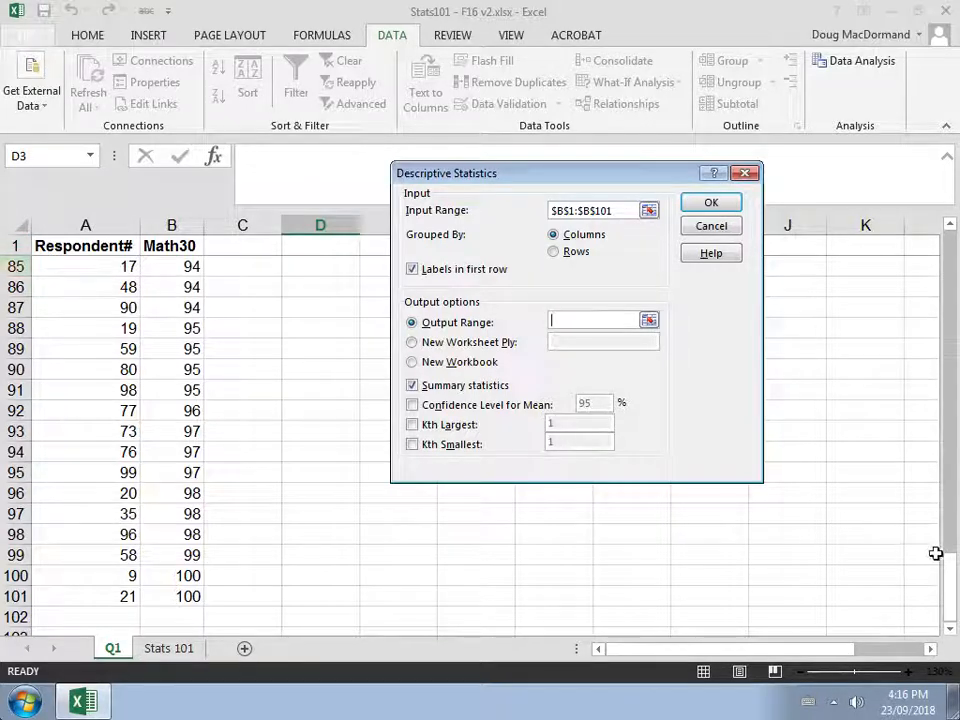
drag(949, 566, 951, 221)
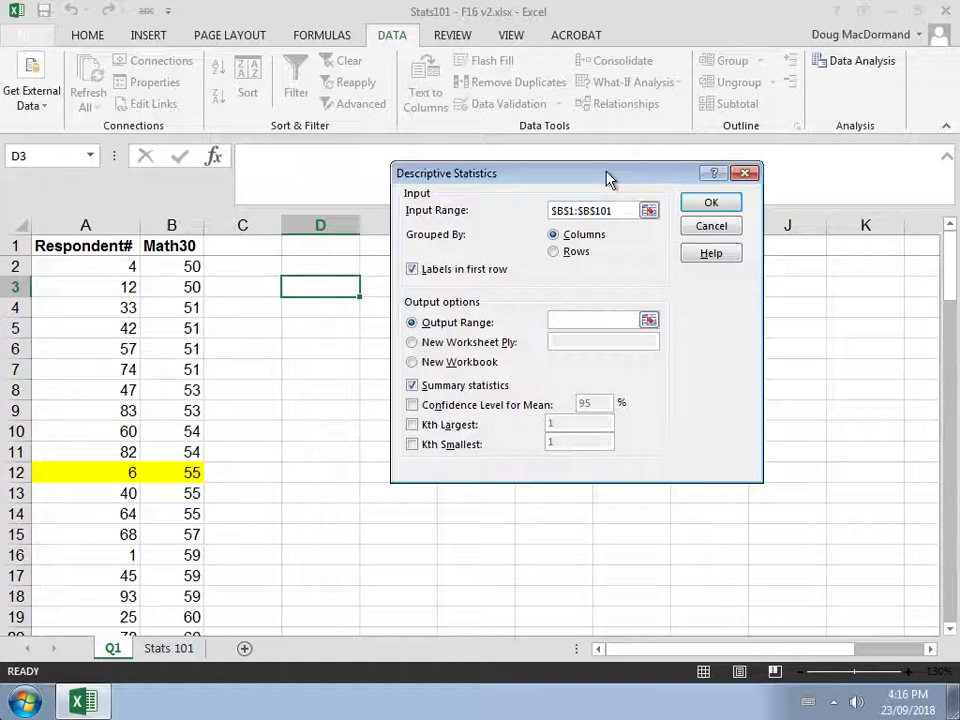
drag(608, 178, 714, 178)
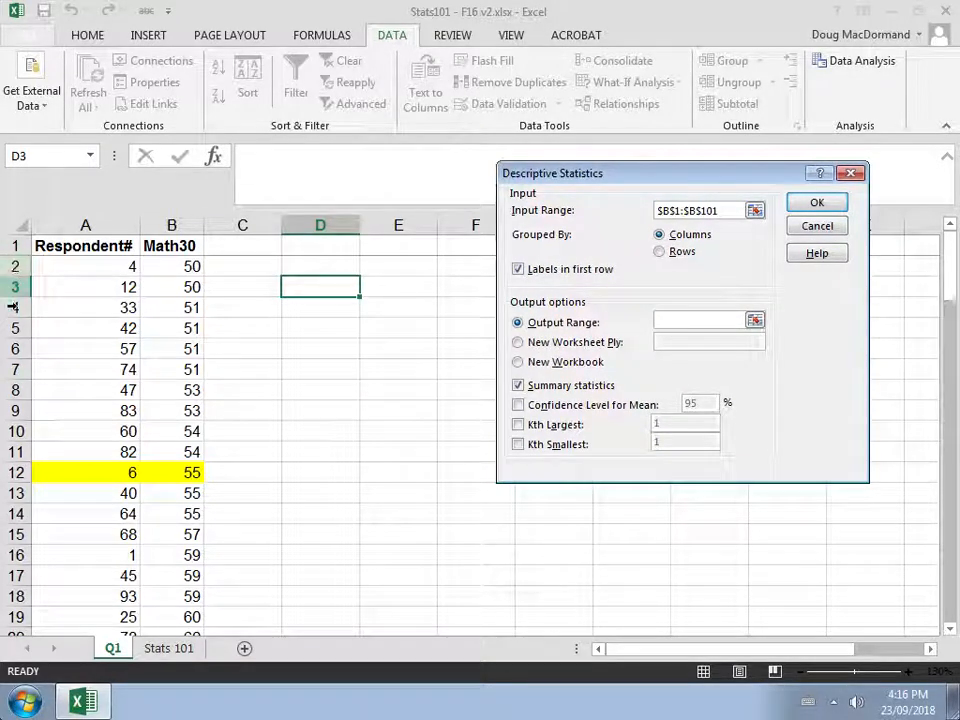
click(319, 388)
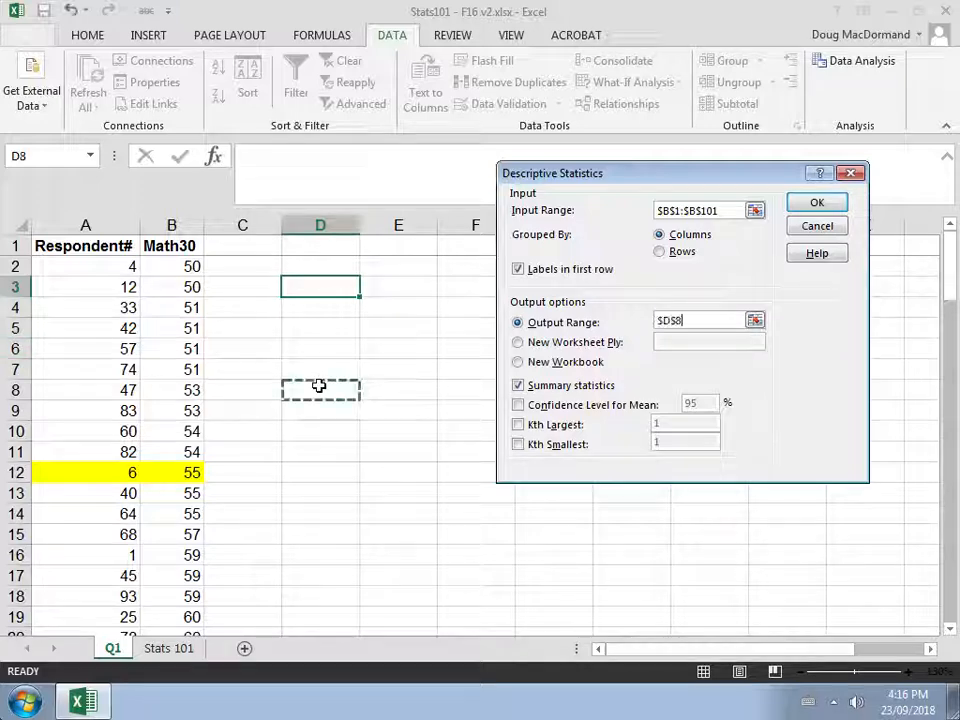
click(321, 287)
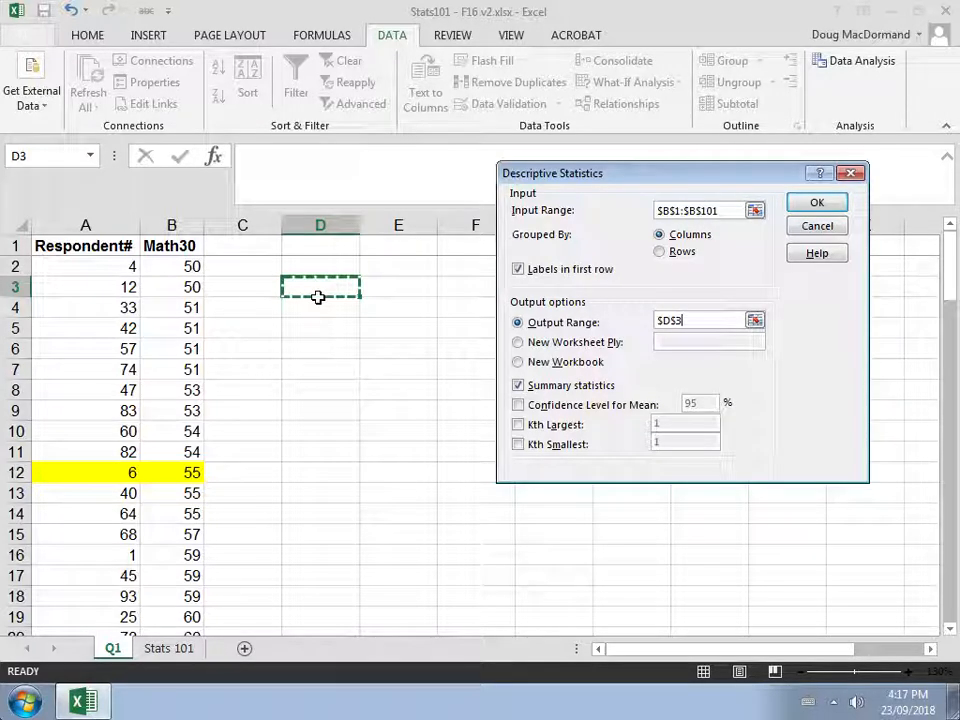
click(243, 225)
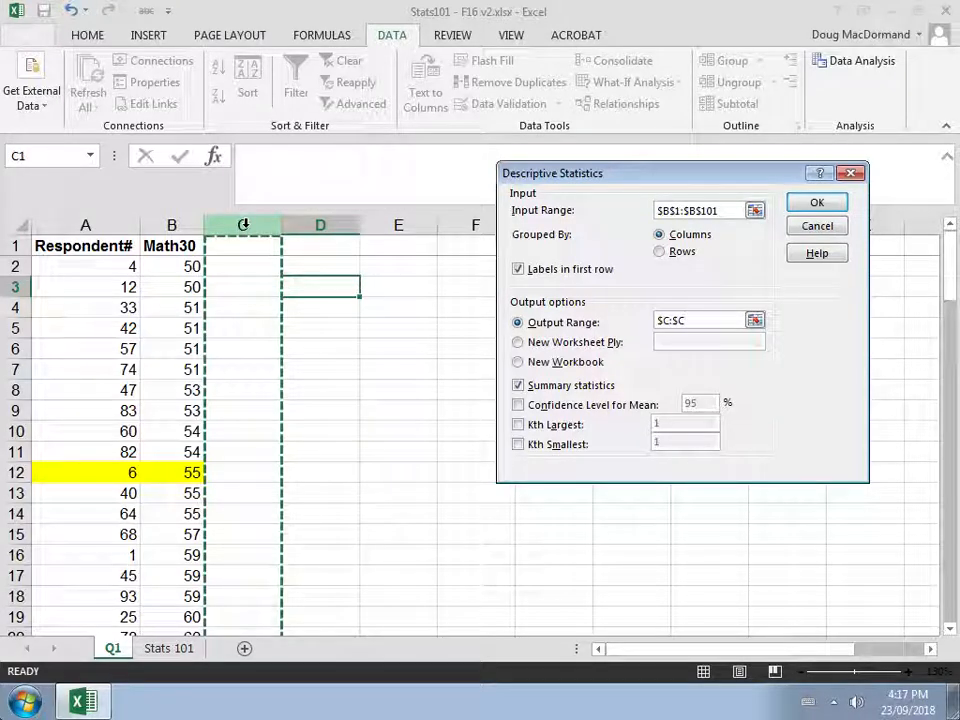
click(314, 285)
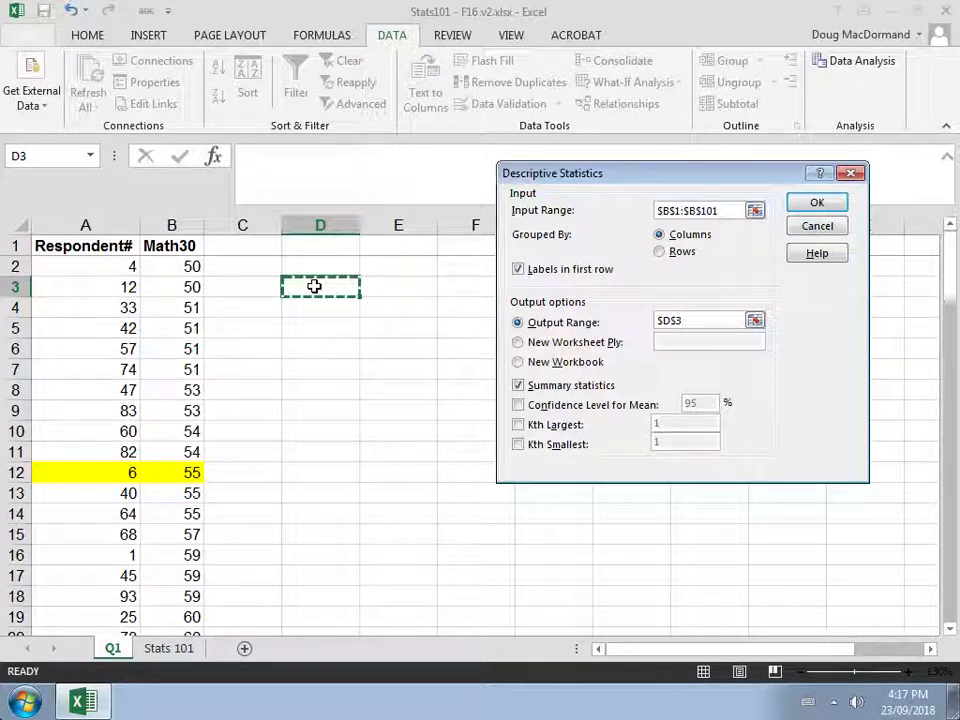
click(242, 217)
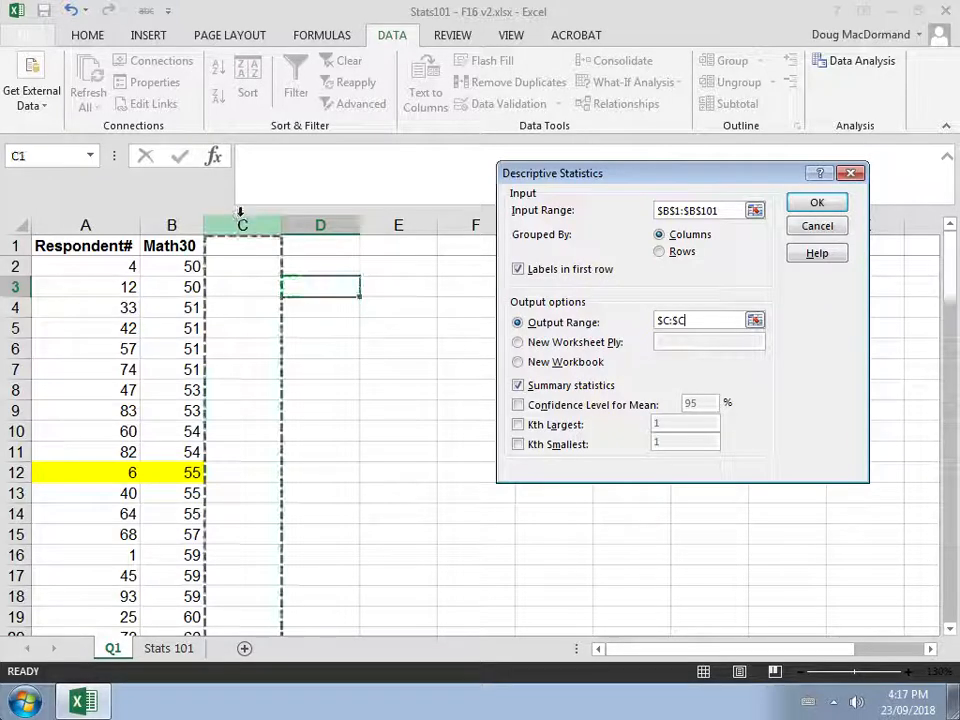
click(317, 286)
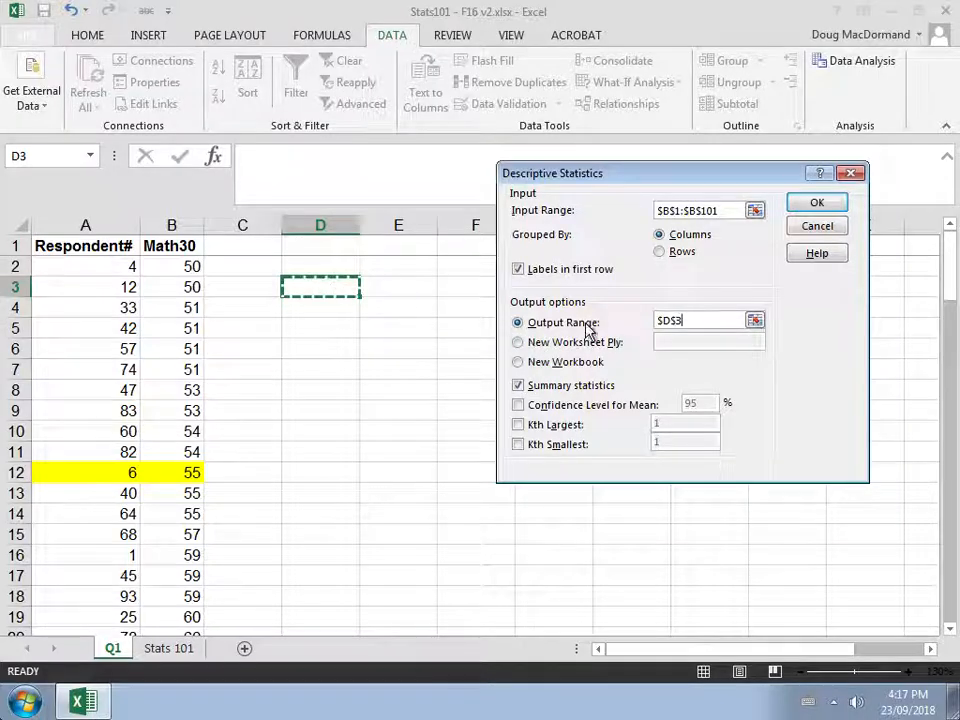
click(818, 205)
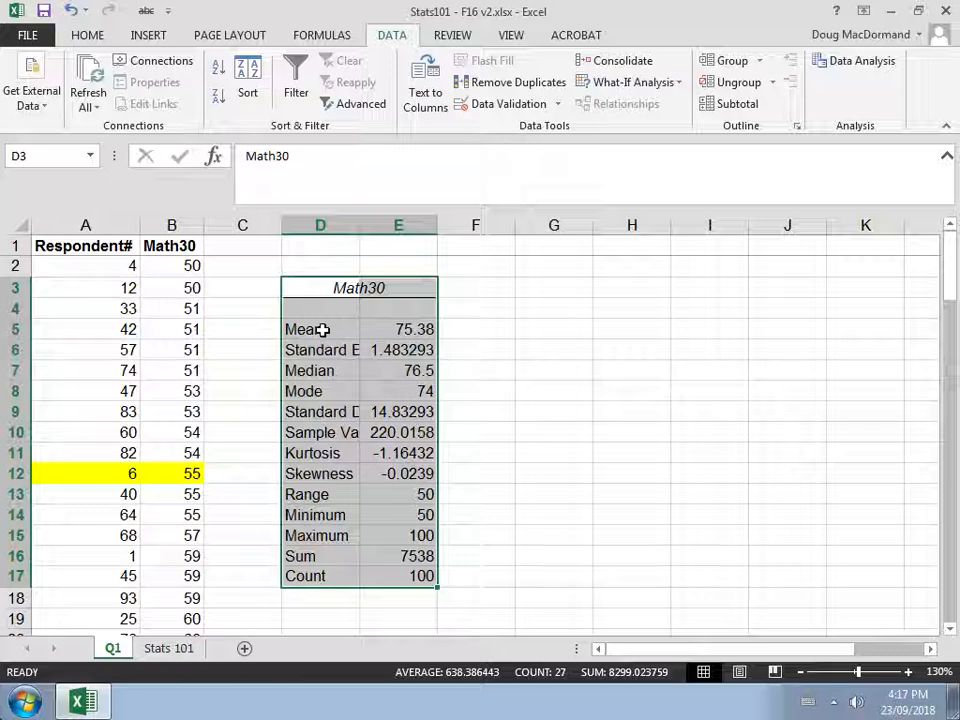
AutoFit the widths of columns D and E to the contents of the Math30 statistics table.
click(328, 225)
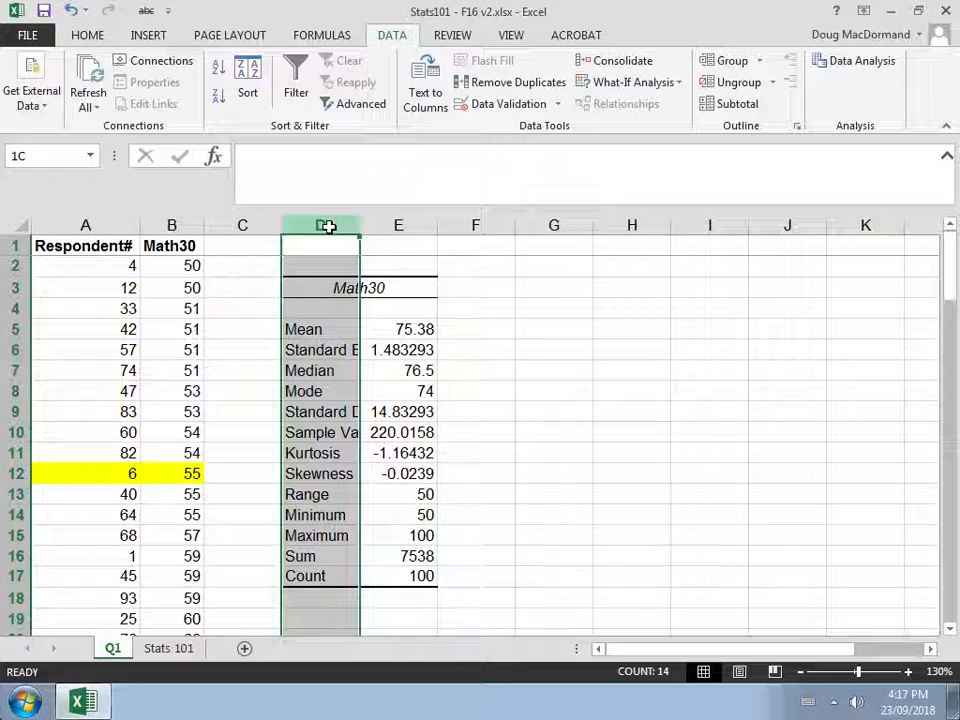
drag(329, 226, 391, 222)
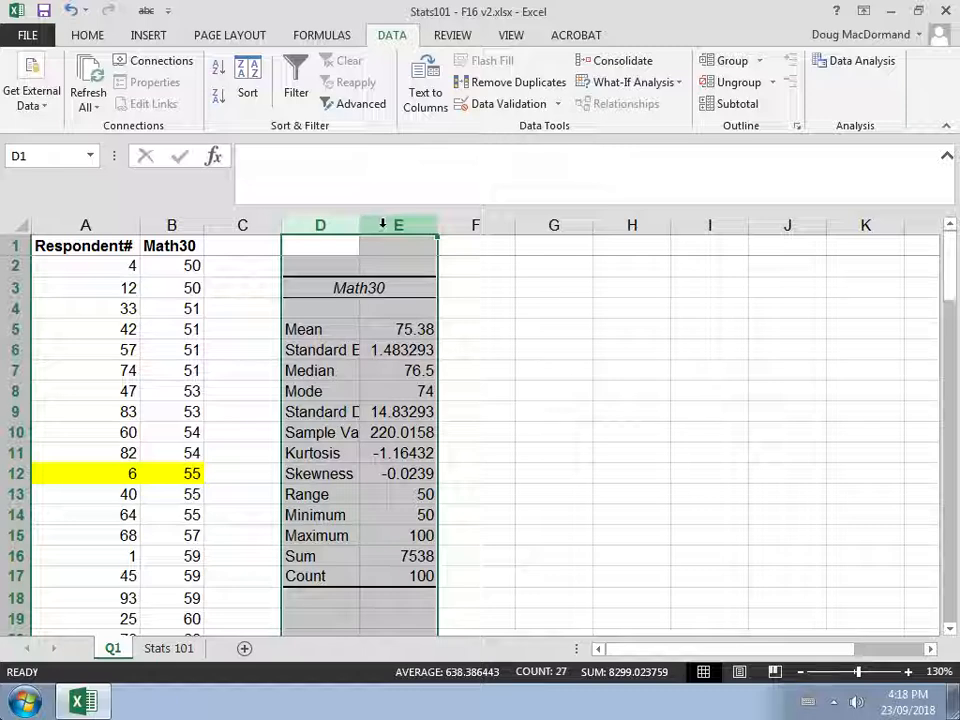
double_click(437, 228)
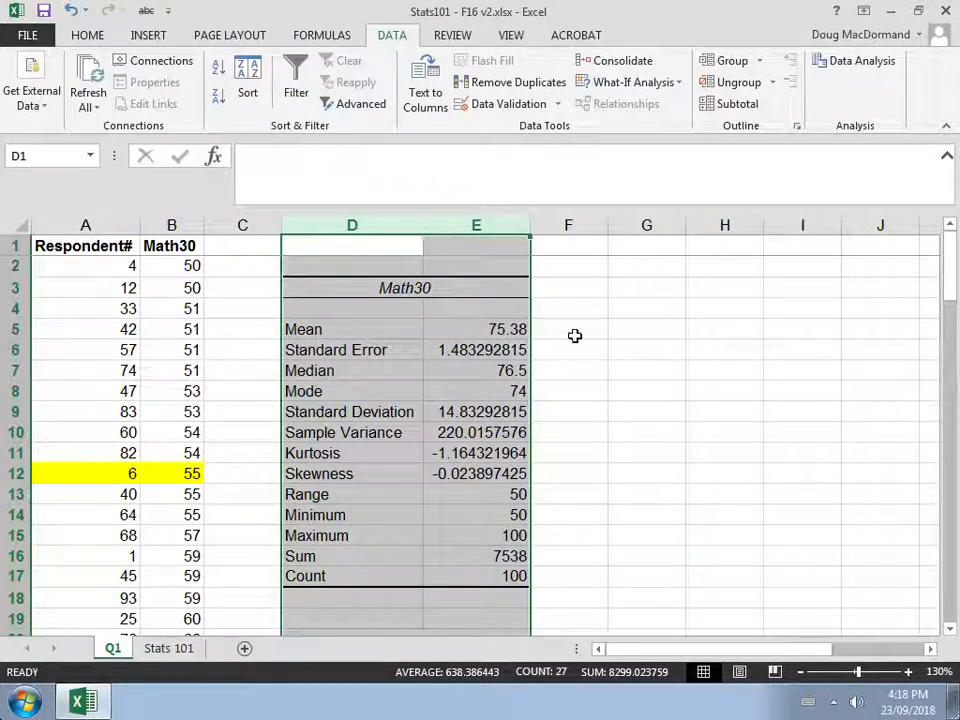
click(614, 332)
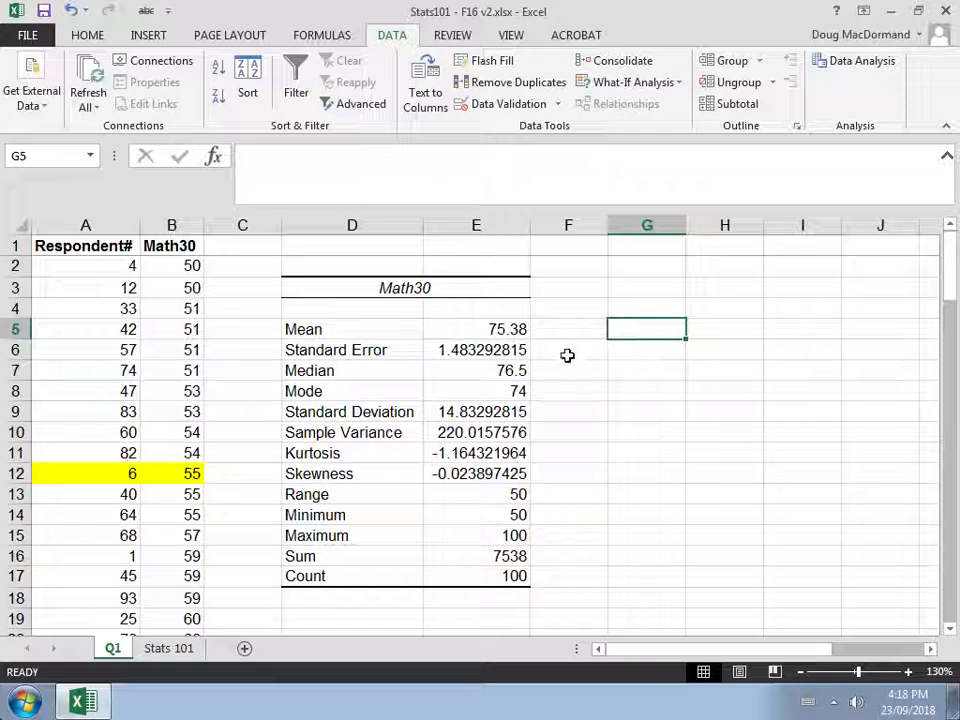
Reduce the mean, standard error, standard deviation, sample variance, kurtosis and skewness values in column E to two decimal places.
click(495, 332)
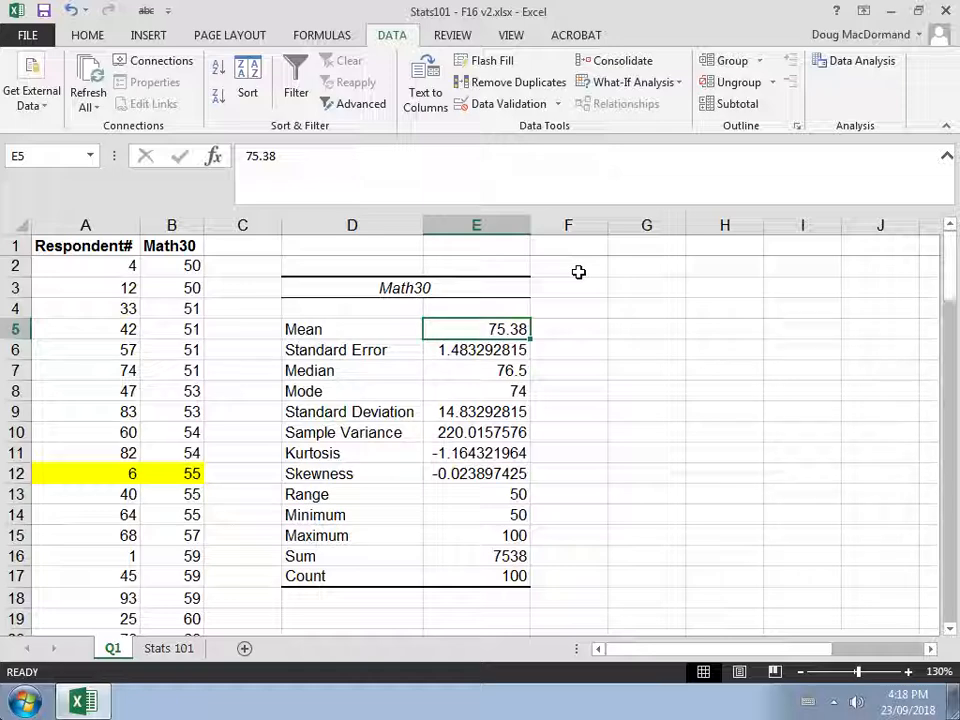
ctrl+click(500, 355)
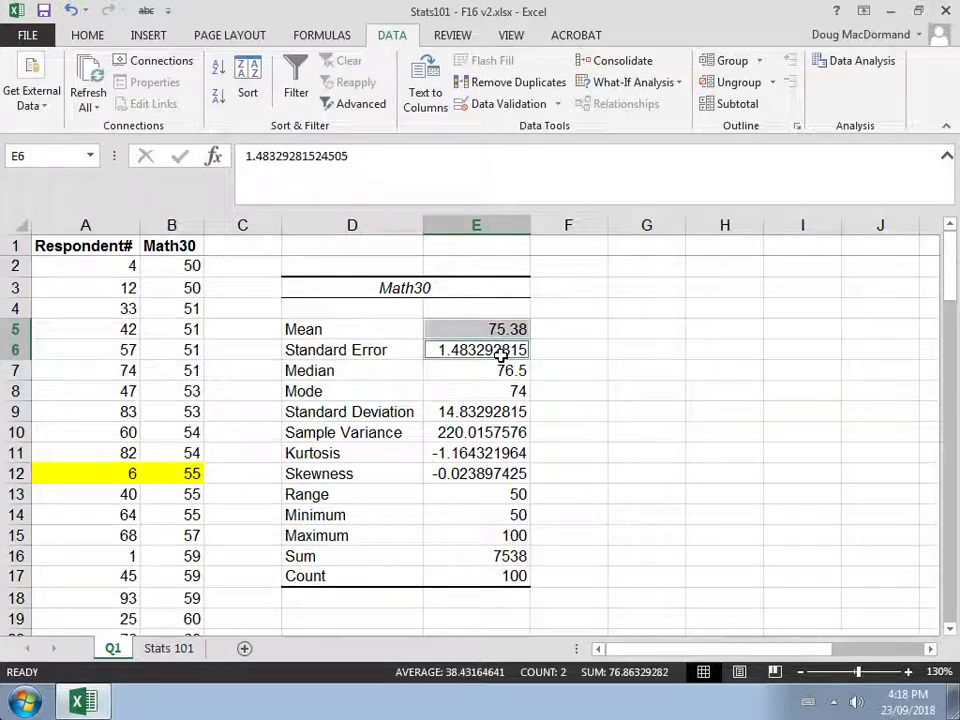
ctrl+click(501, 412)
ctrl+click(500, 431)
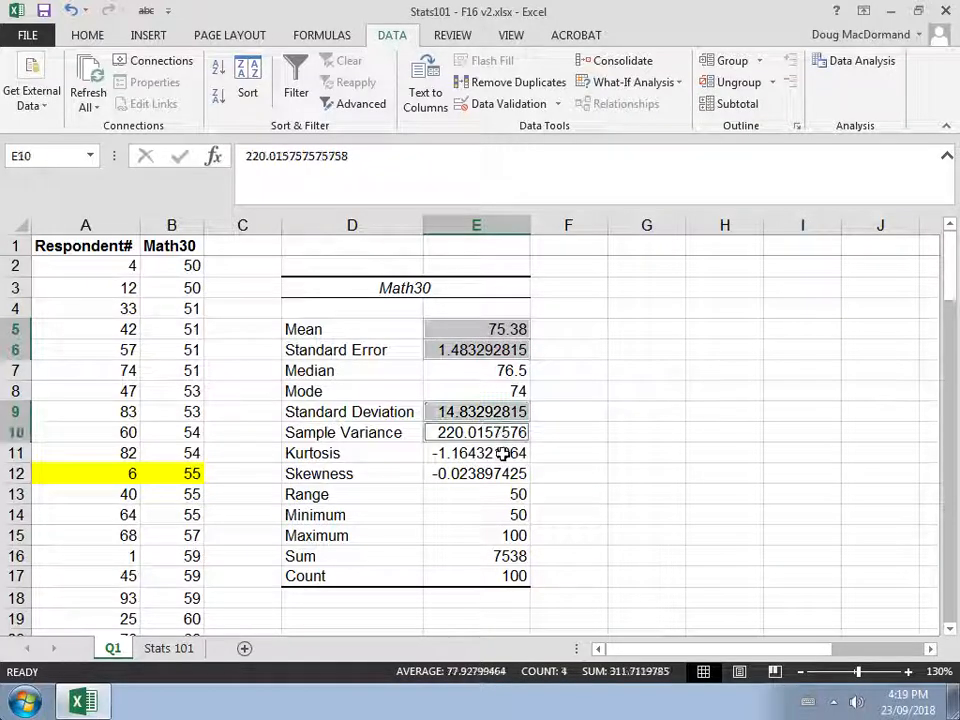
ctrl+click(502, 455)
ctrl+click(503, 474)
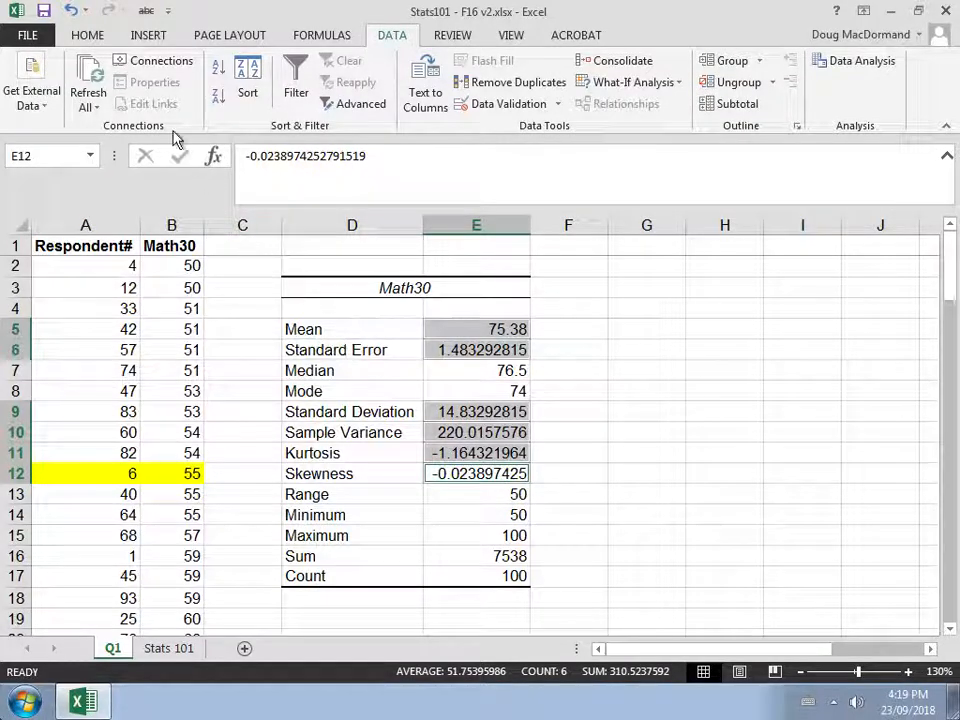
click(88, 38)
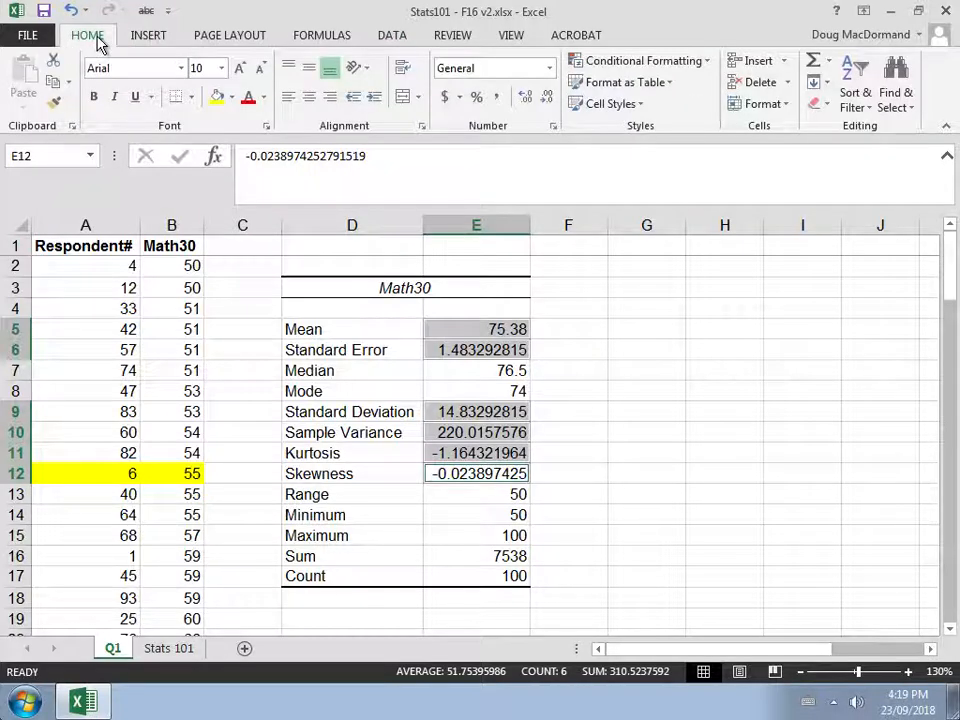
click(551, 104)
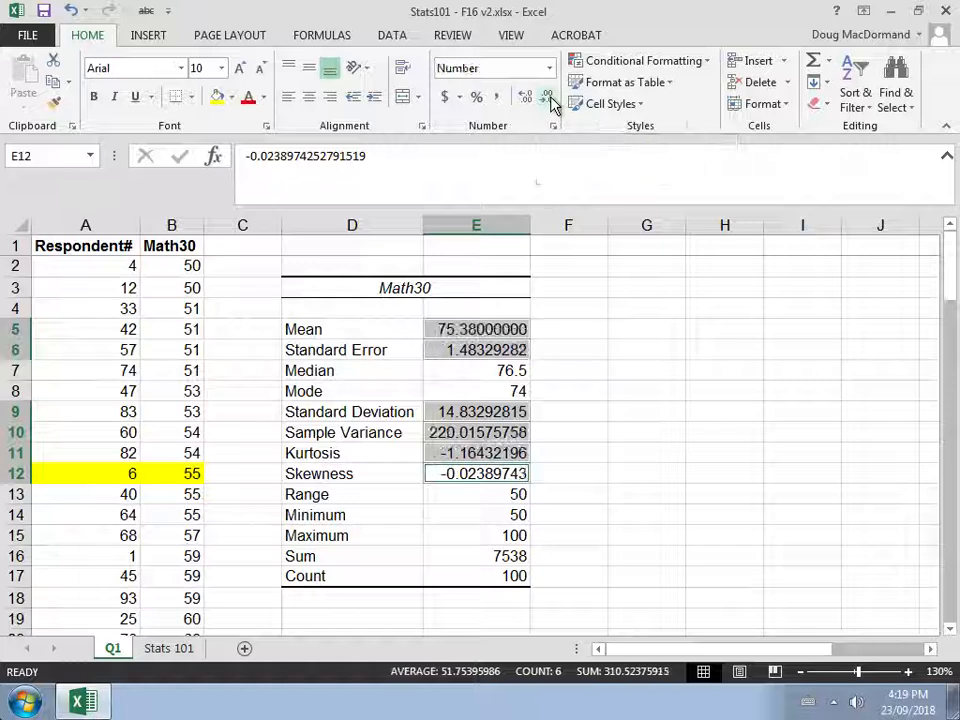
click(551, 104)
click(551, 104)
click(551, 104)
click(551, 104)
click(551, 104)
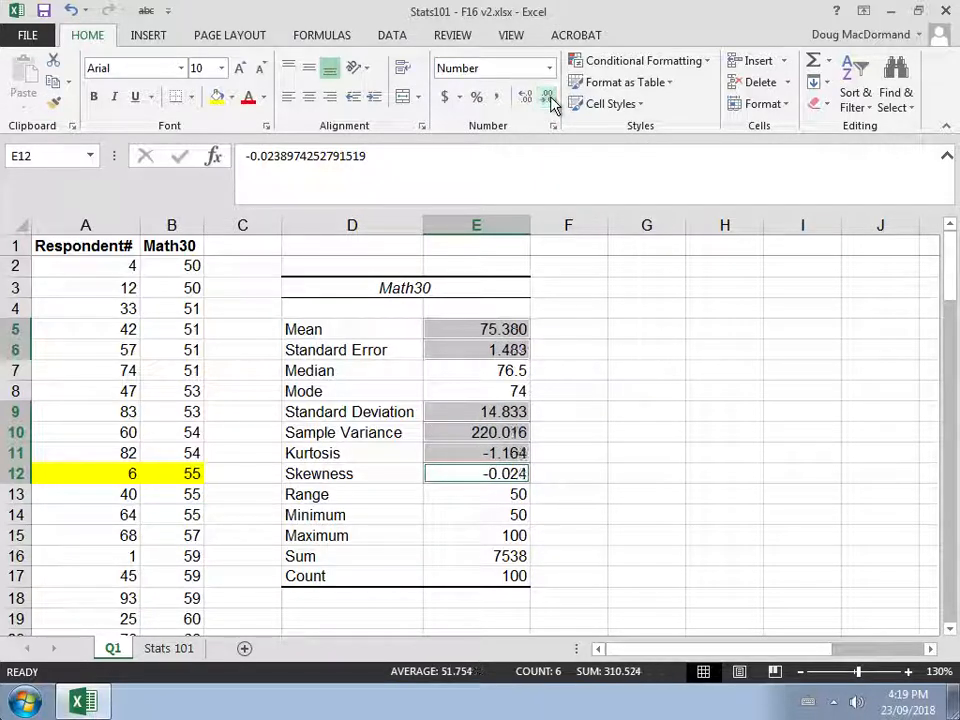
click(551, 104)
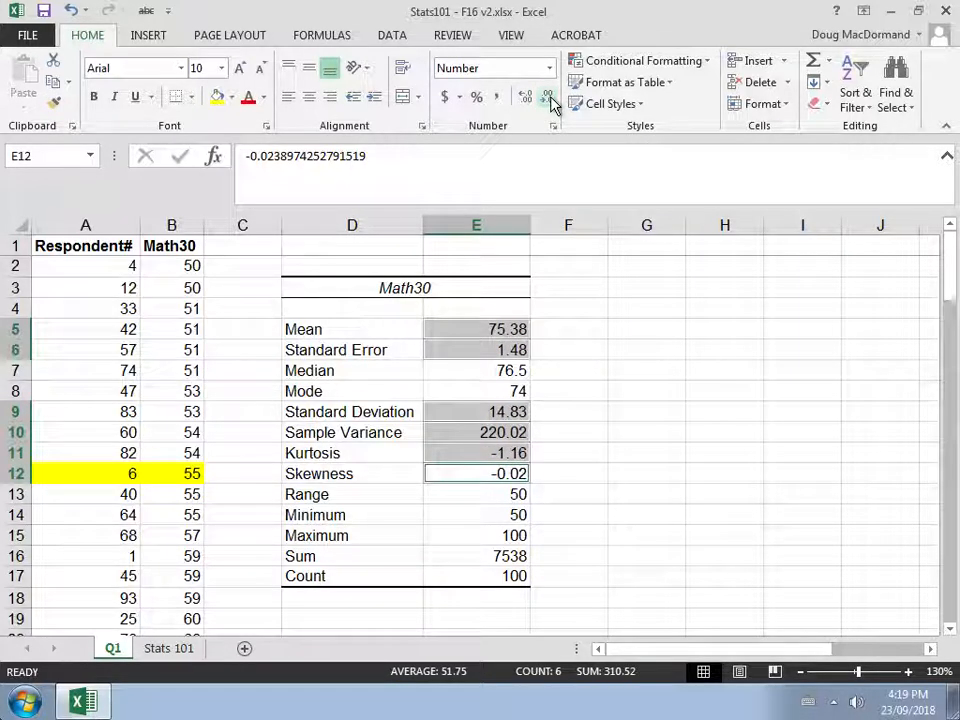
click(621, 308)
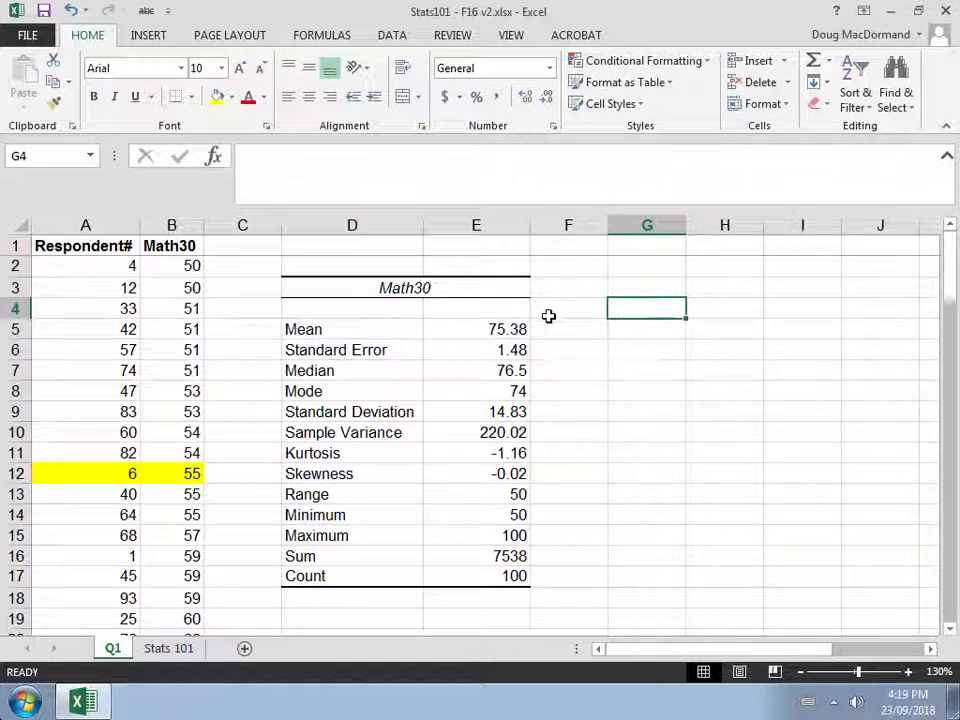
Highlight the Mean label and its value, D5:E5, with a yellow fill.
click(314, 323)
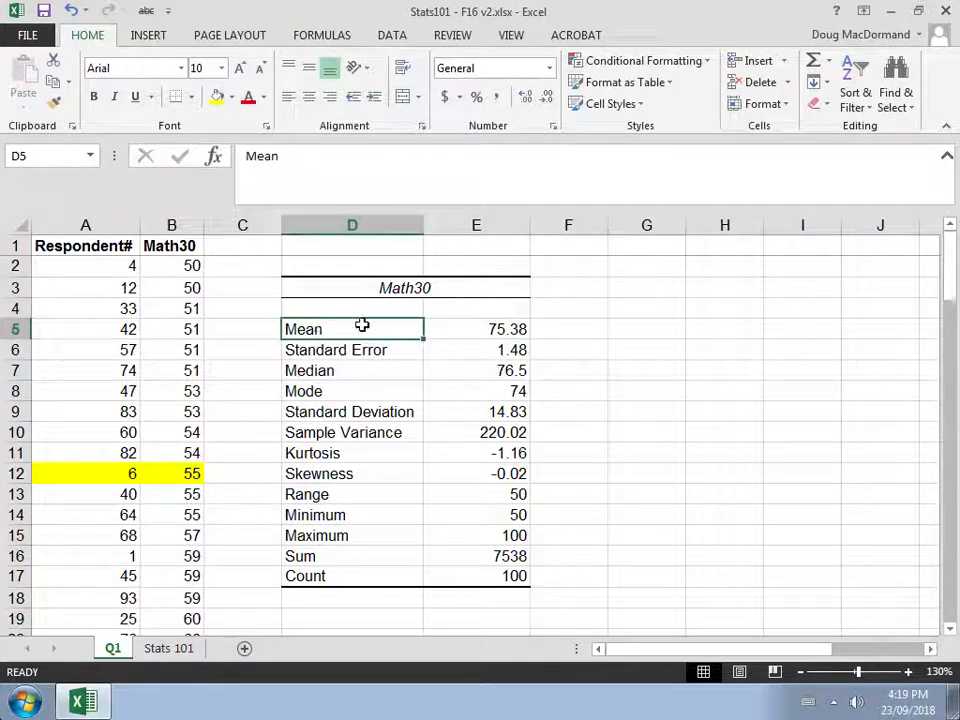
drag(423, 327, 476, 328)
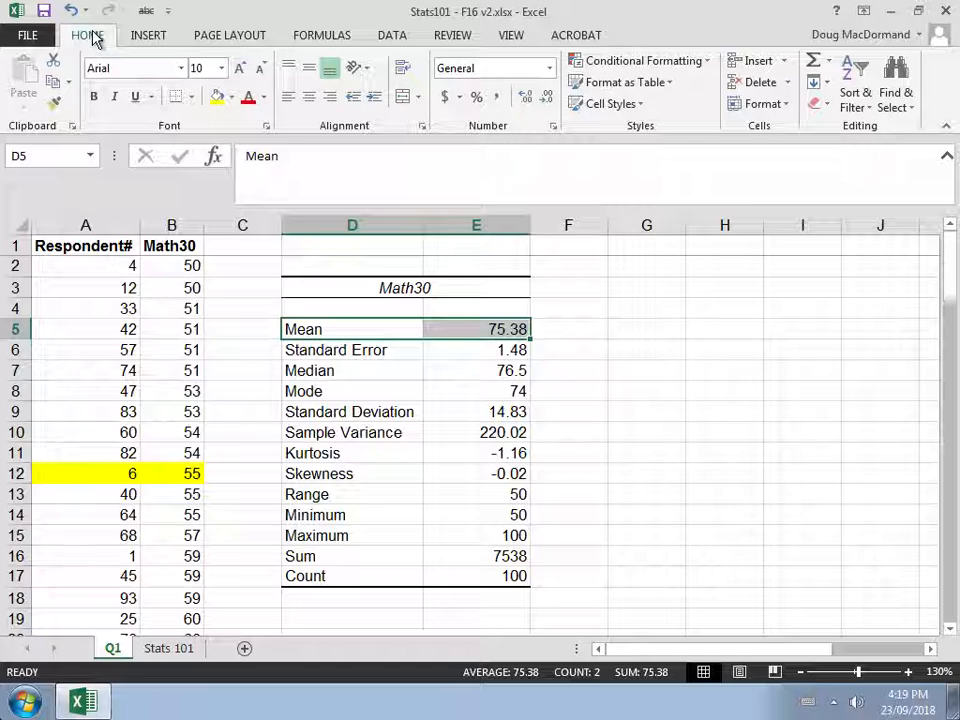
click(229, 99)
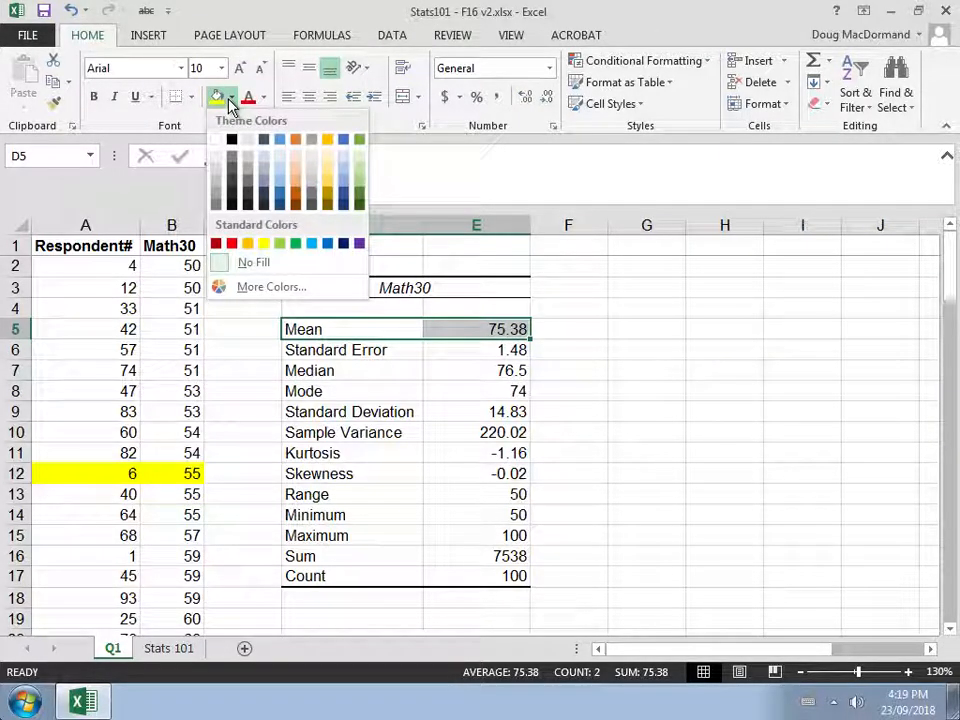
click(265, 246)
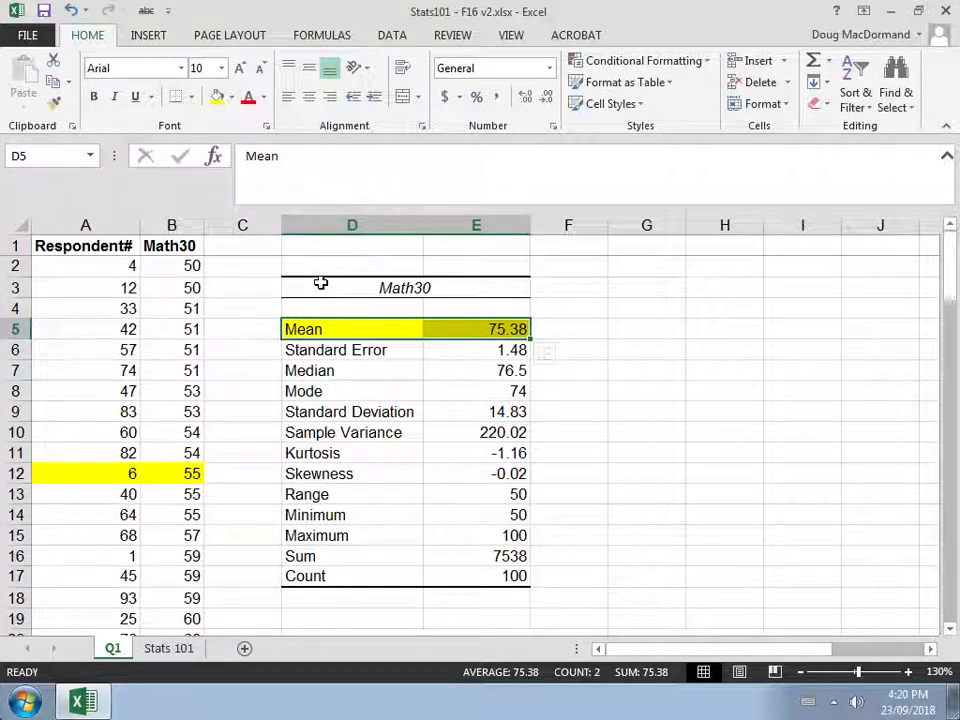
Copy the whole Math30 statistics table, D3:E17, to the clipboard.
drag(320, 284, 499, 577)
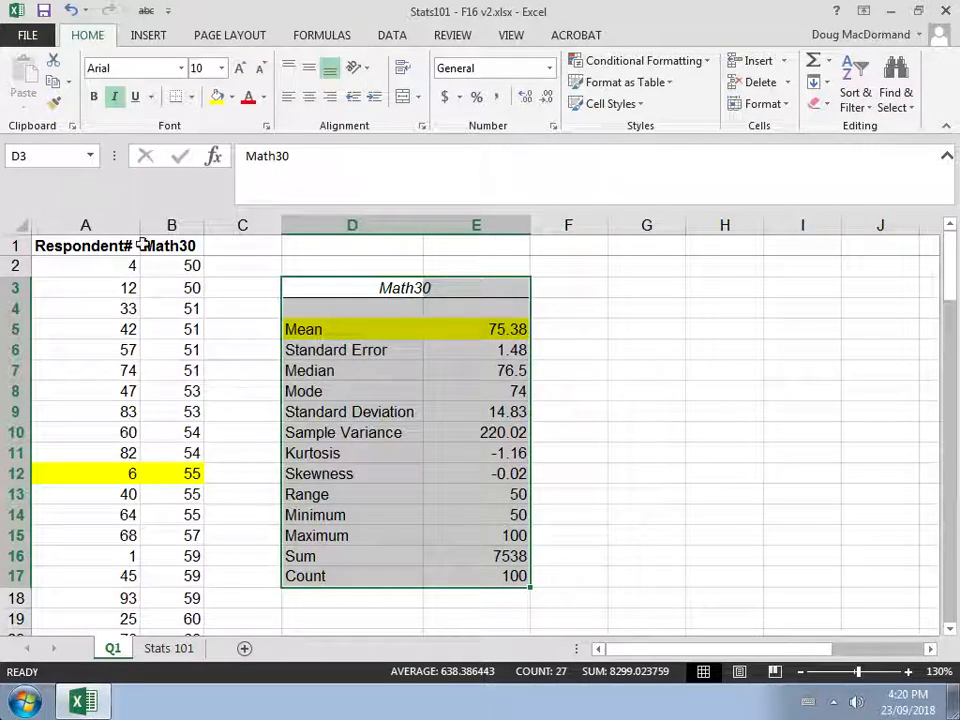
click(56, 84)
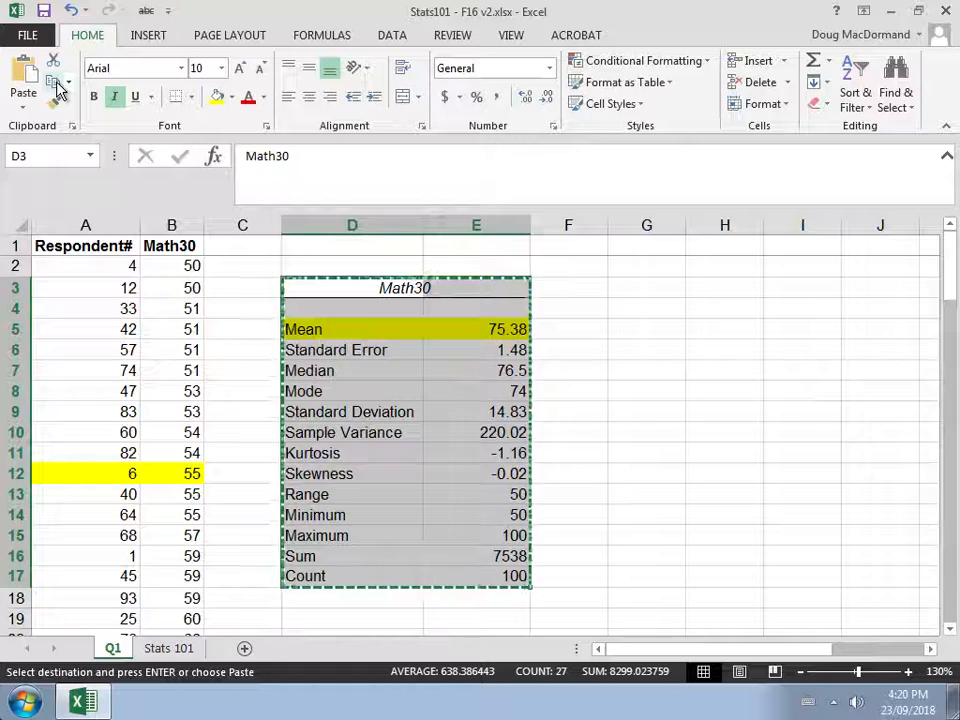